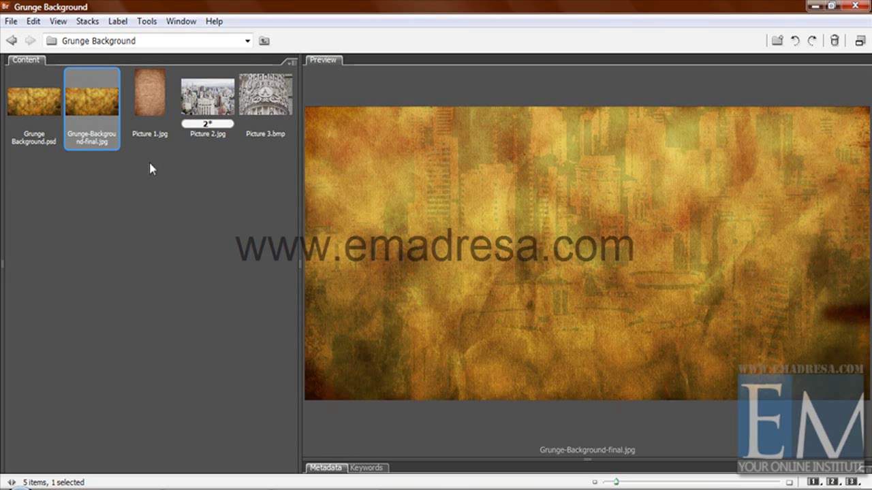
- Preview Picture 1.jpg, Picture 2.jpg, Picture 3.bmp and Grunge Background.psd in Bridge, then reselect Picture 1.jpg
left_click(144, 117)
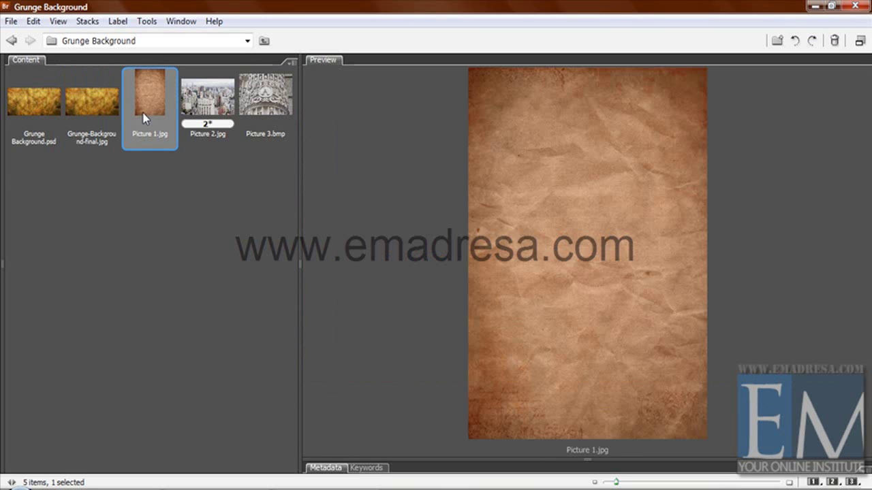
left_click(194, 105)
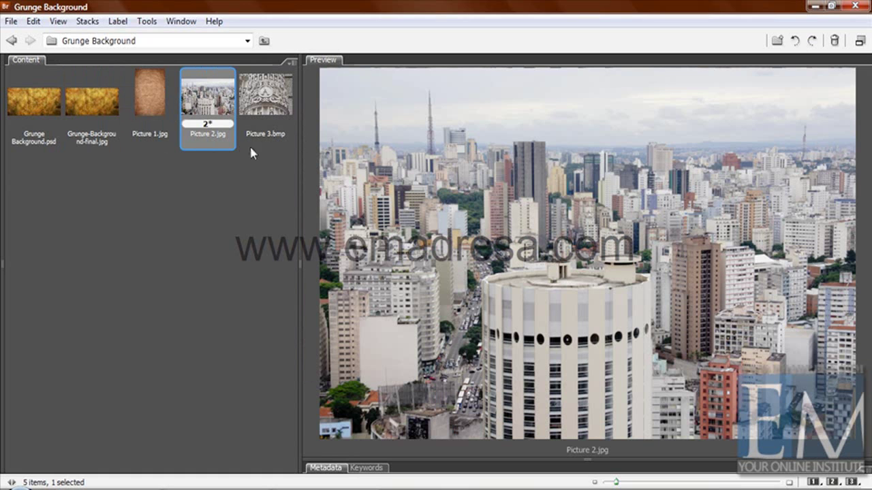
left_click(263, 99)
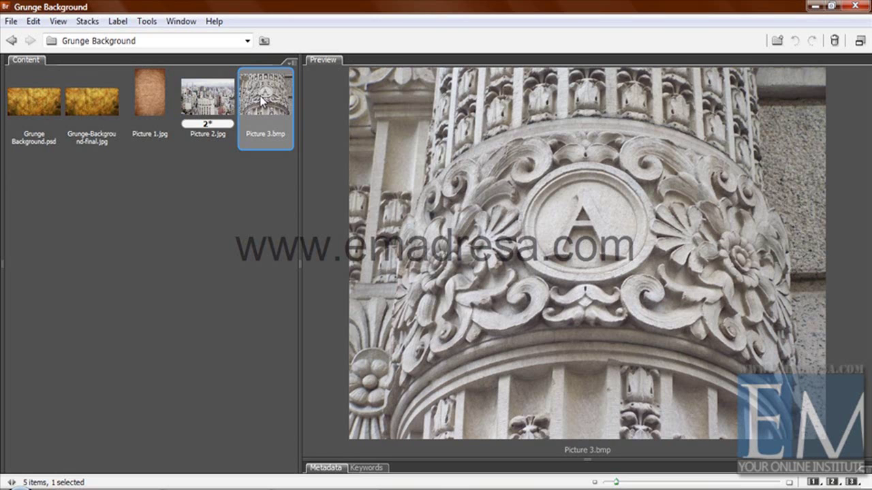
left_click(99, 106)
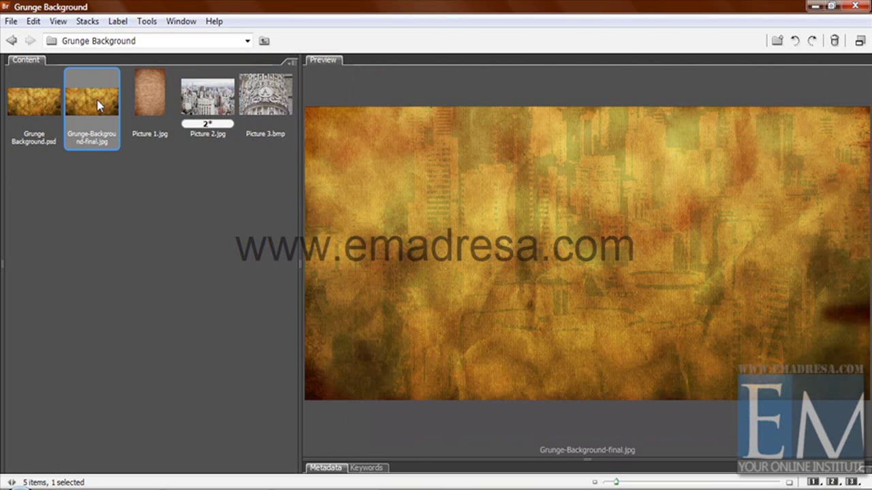
left_click(46, 111)
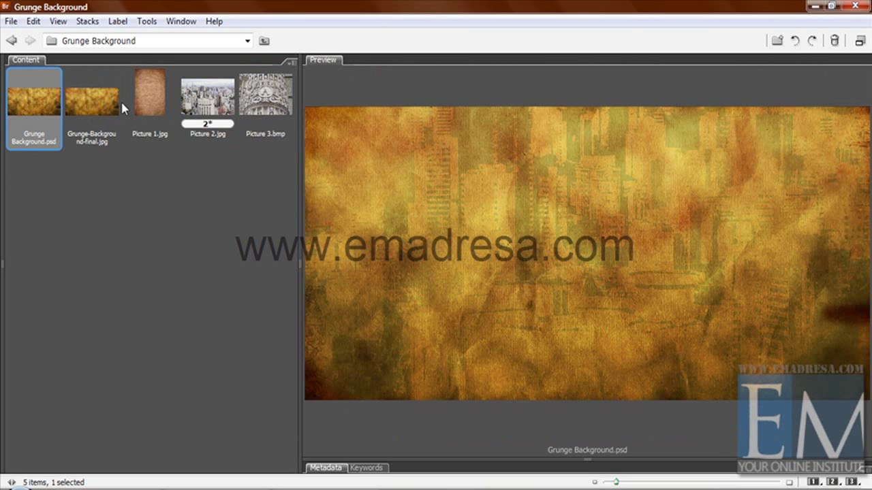
left_click(144, 102)
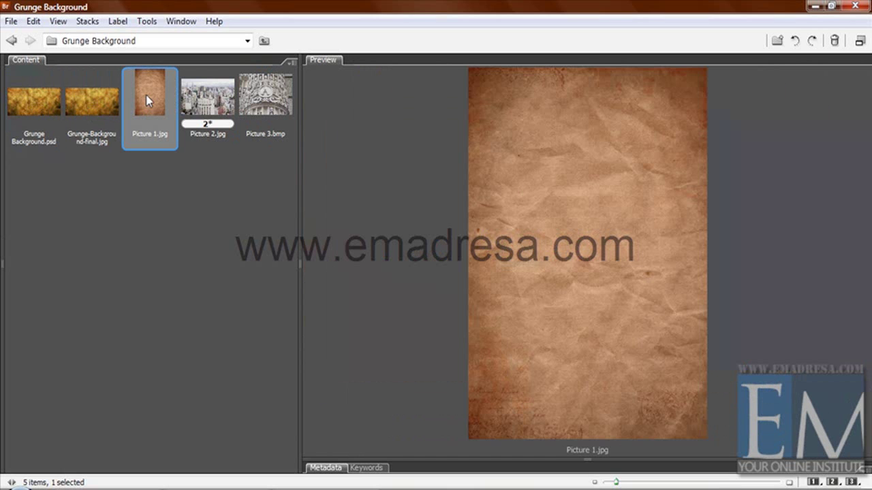
- Open Picture 1.jpg in Photoshop and rotate its canvas 90° CW into landscape
double_click(148, 101)
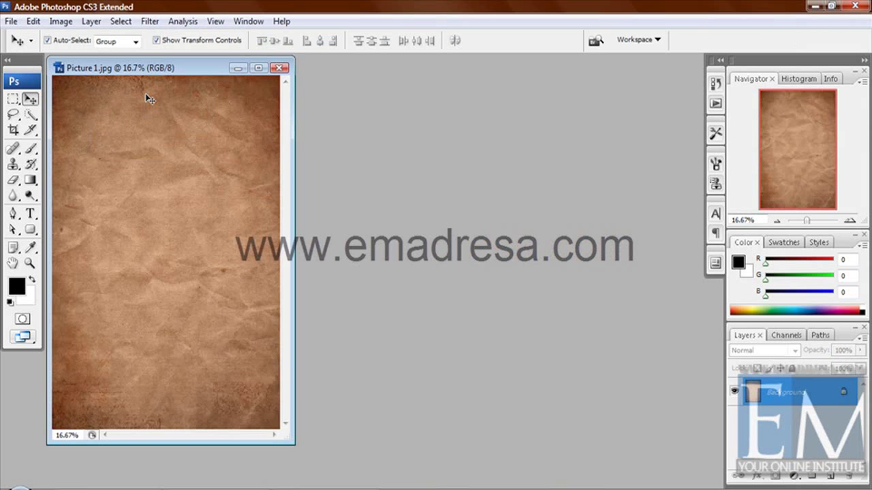
left_click_drag(296, 444, 334, 461)
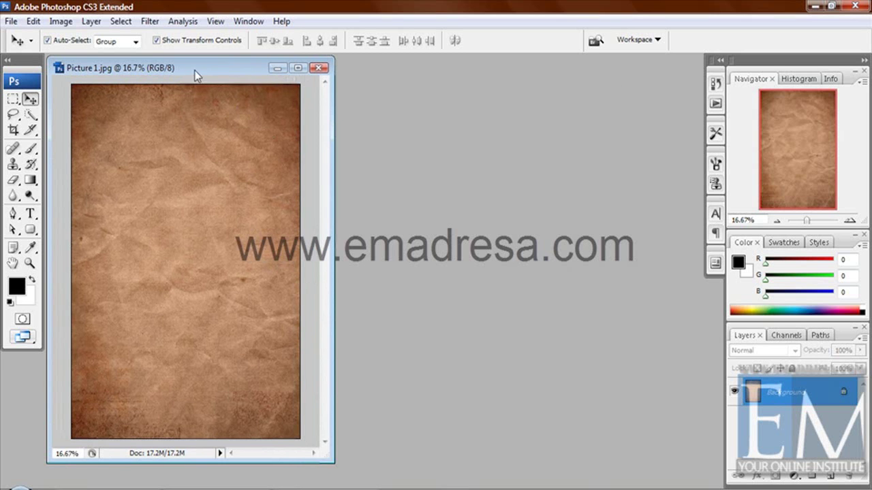
left_click_drag(190, 67, 234, 66)
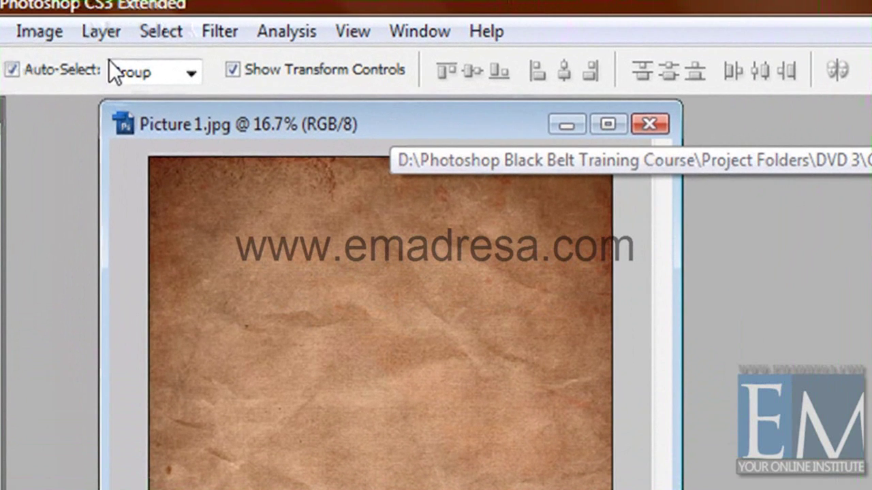
left_click(40, 32)
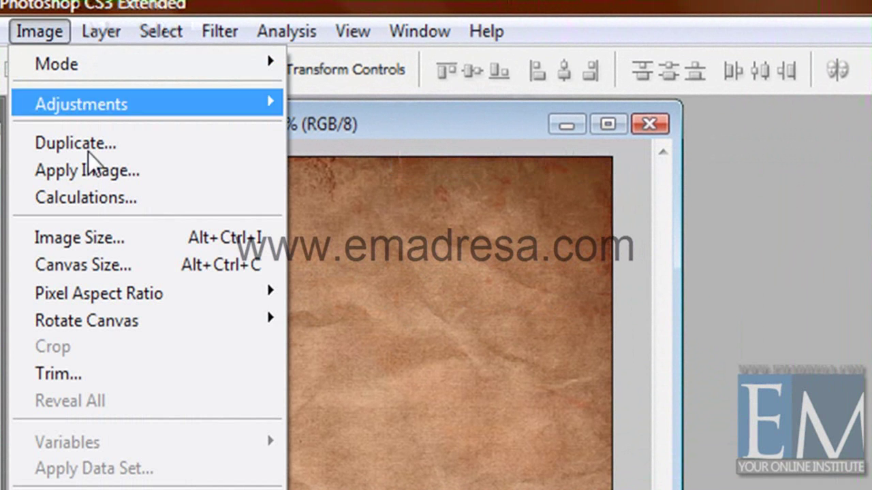
mouse_move(86, 320)
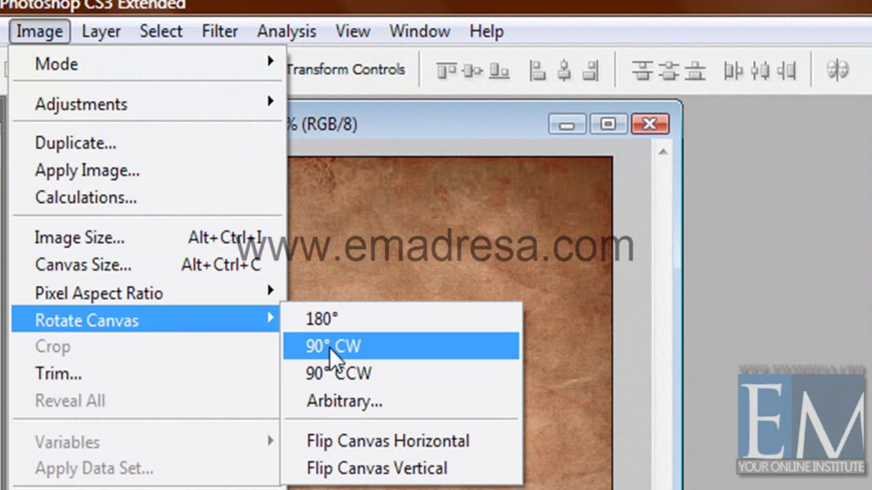
left_click(336, 347)
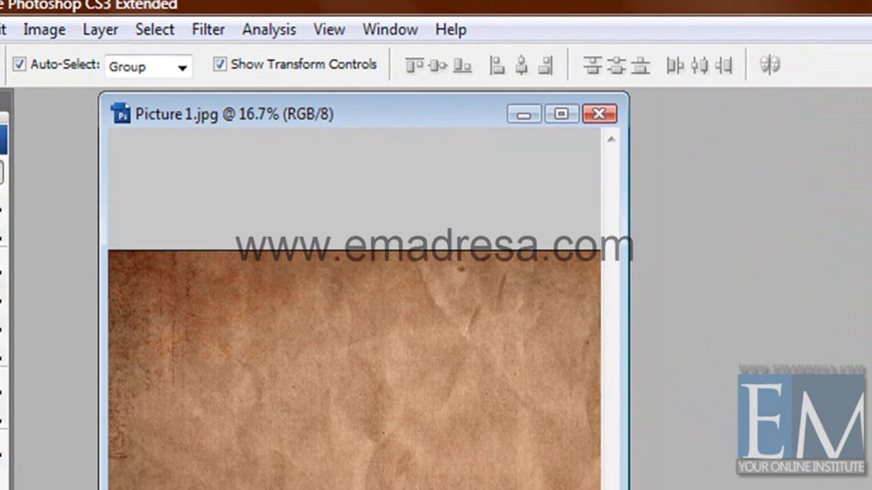
- Zoom the image to 25% and enlarge the document window to show it all
key("z")
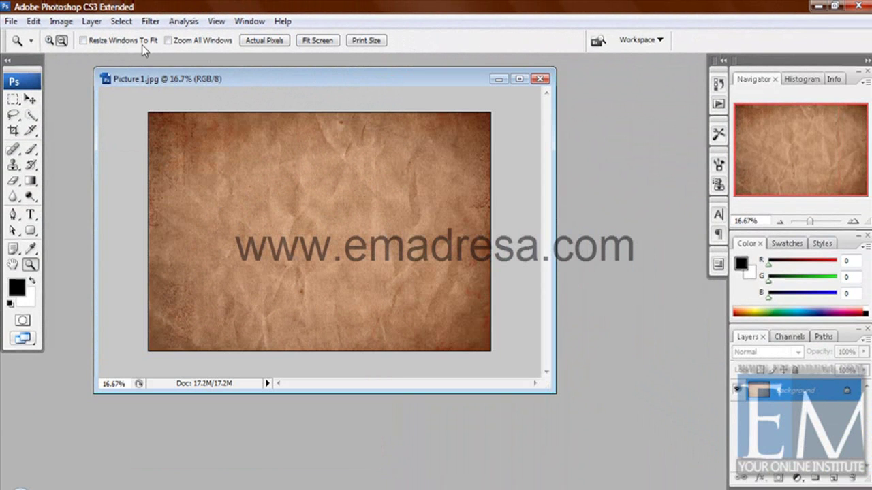
left_click(49, 40)
left_click(356, 243)
left_click_drag(540, 386, 714, 464)
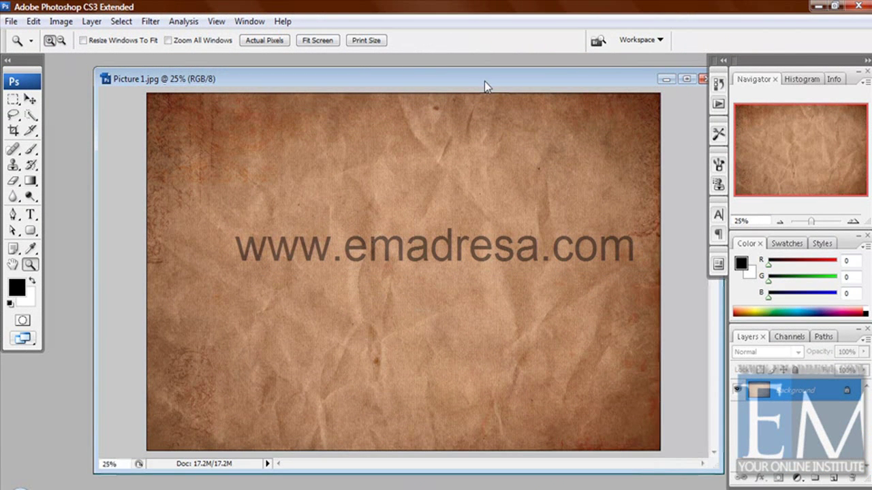
left_click_drag(485, 81, 442, 76)
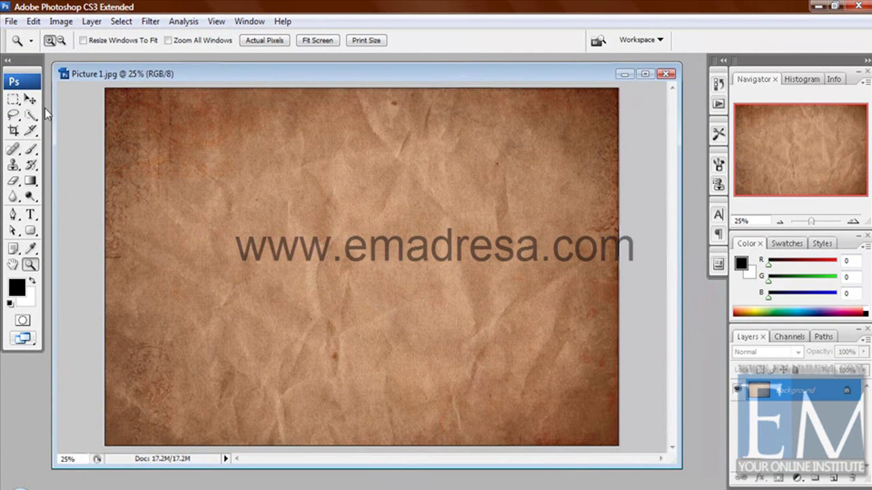
left_click(31, 100)
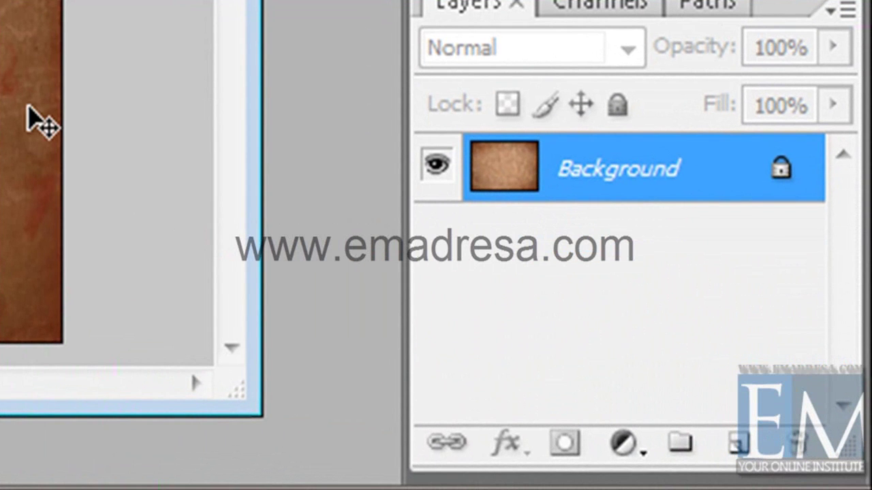
- Add an empty Layer 1 and set the gradient's left stop to dark gold #7f5c11
left_click(733, 444)
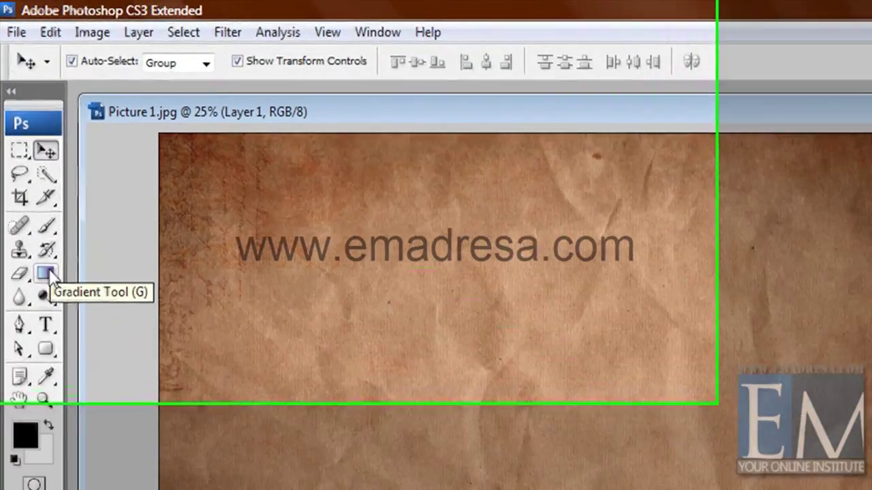
left_click(60, 335)
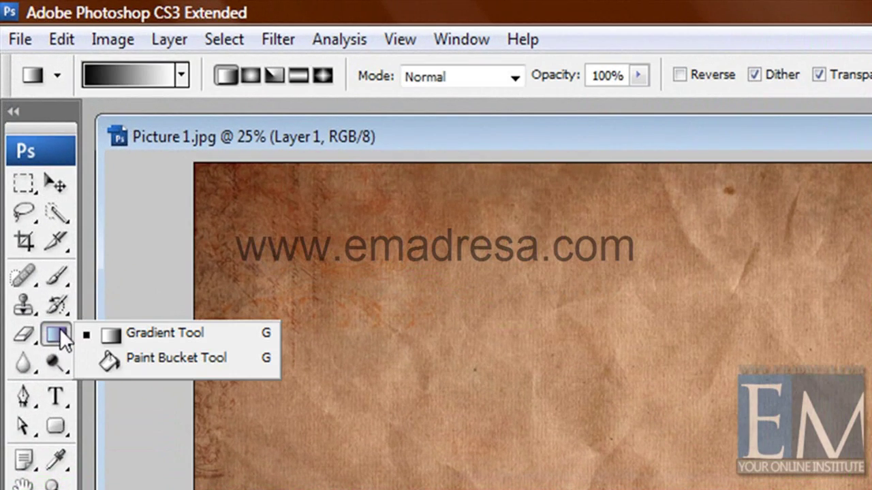
left_click(129, 81)
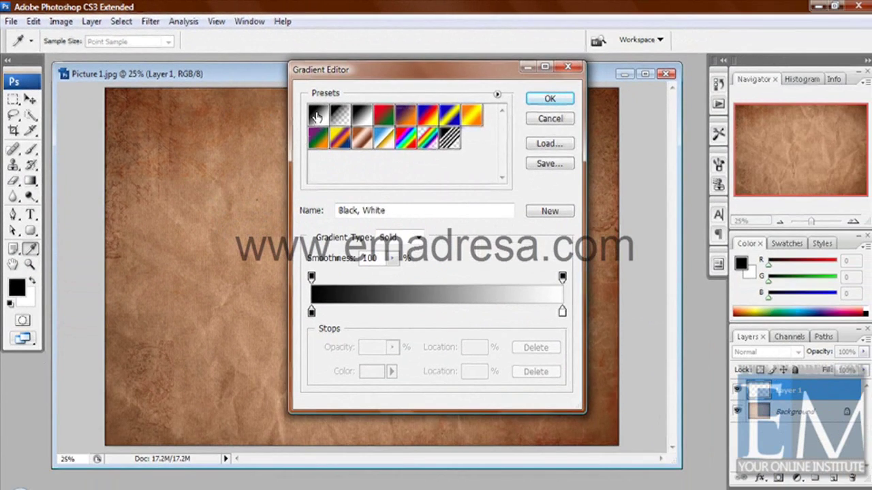
left_click(316, 117)
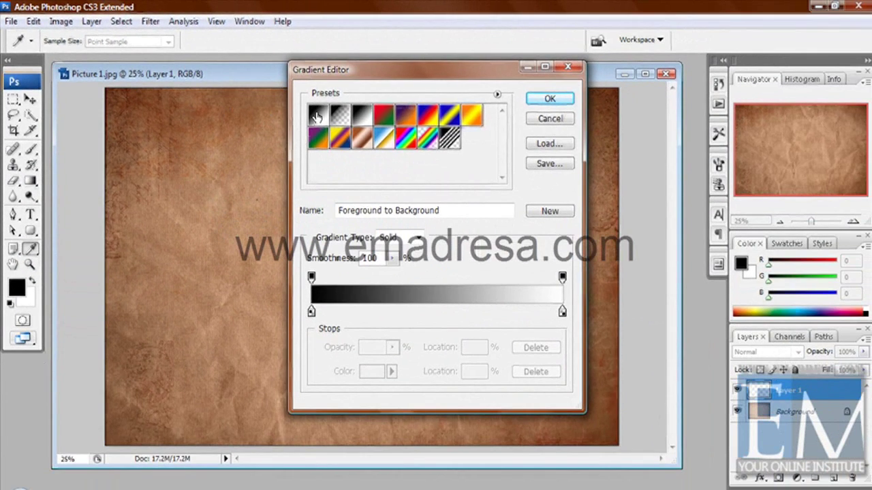
double_click(311, 312)
left_click_drag(498, 422, 494, 417)
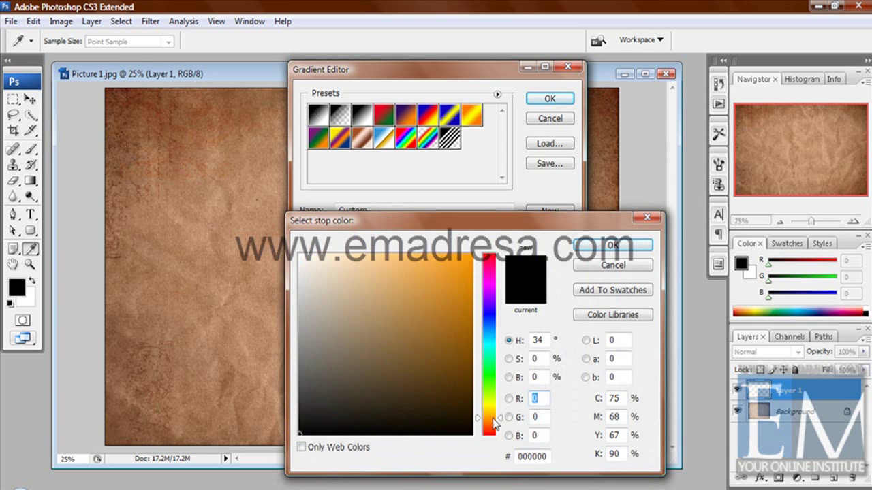
left_click(449, 346)
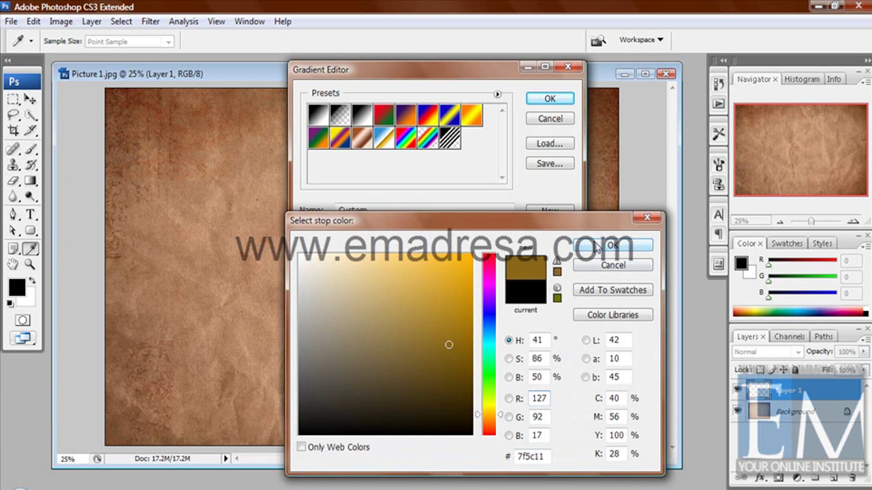
left_click(602, 247)
- Set the gradient's right stop to bright gold and apply the gold gradient
double_click(562, 312)
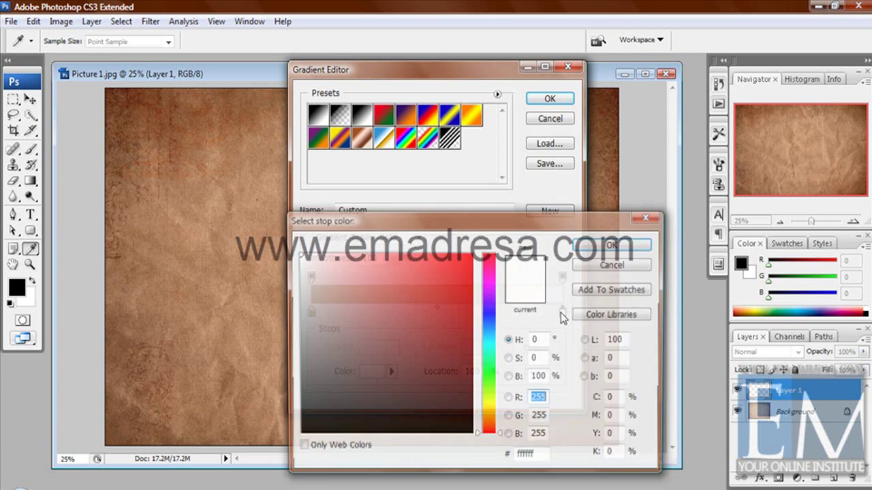
left_click_drag(499, 405, 494, 413)
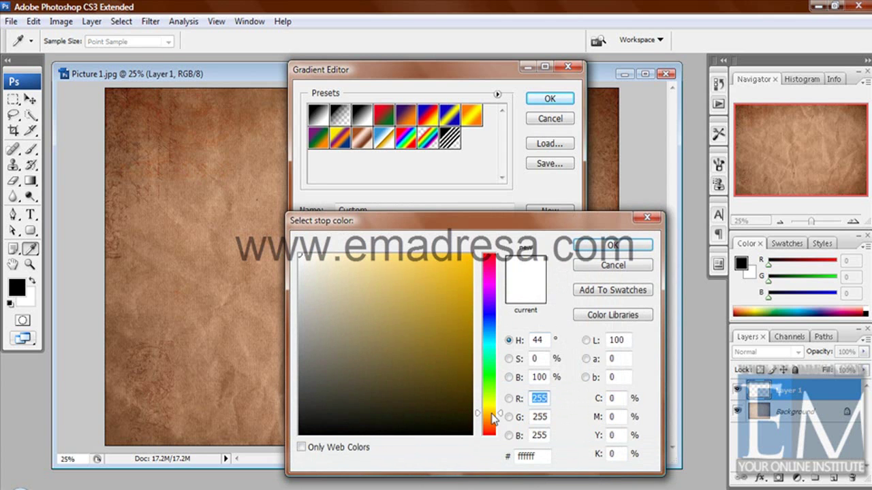
left_click(449, 273)
left_click(581, 251)
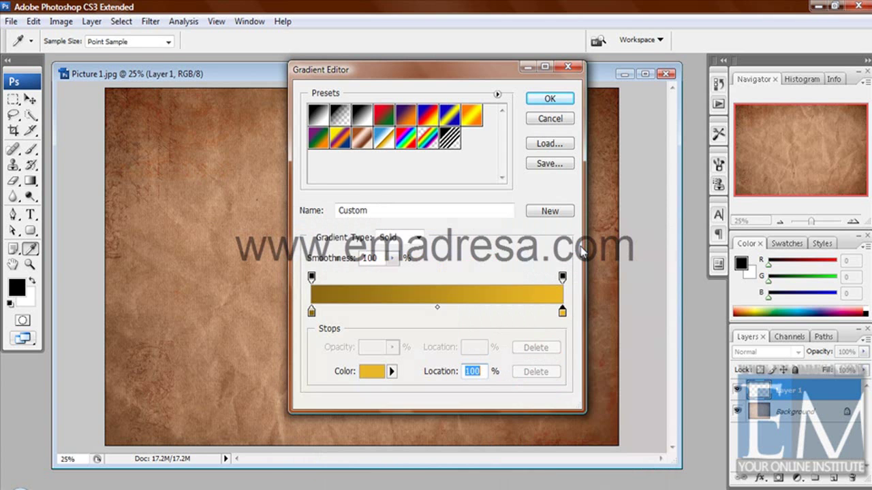
left_click(548, 99)
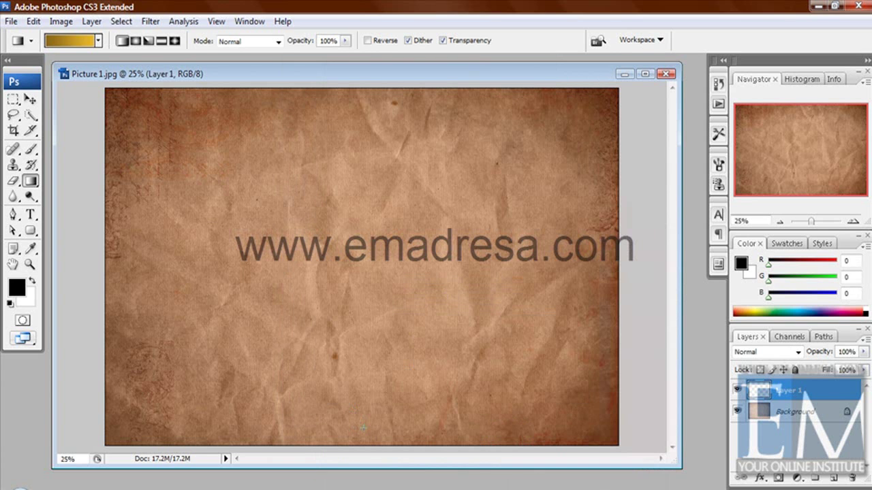
- Drag the gold gradient upward across Layer 1, dark at the bottom, bright at the top
left_click_drag(368, 373, 411, 188)
left_click_drag(417, 114, 417, 114)
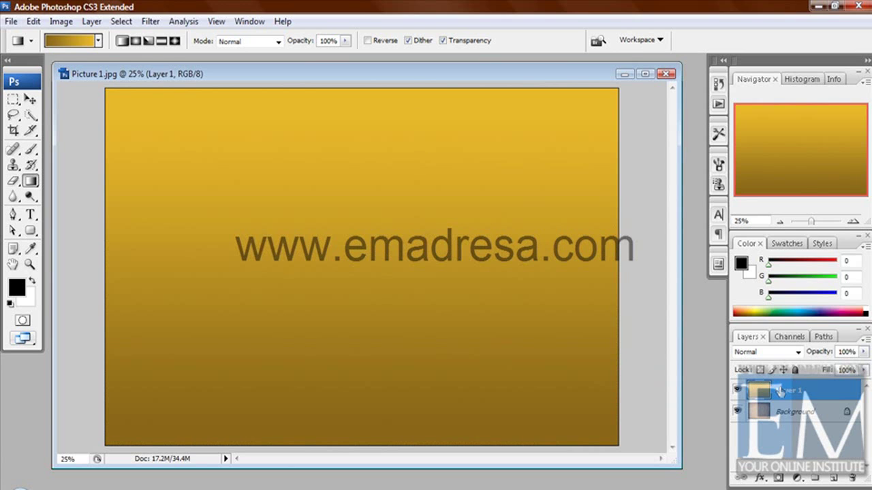
left_click(773, 350)
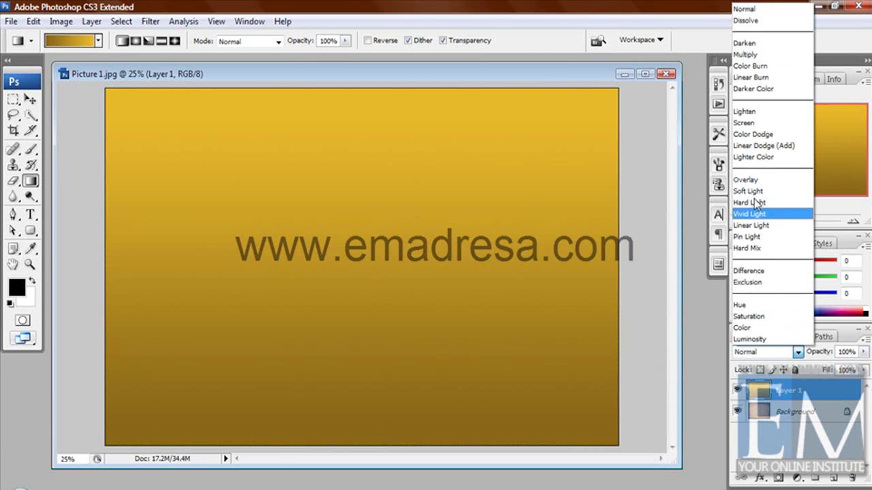
- Set Layer 1 to Overlay blending at 71% opacity and compare the effect
left_click(748, 180)
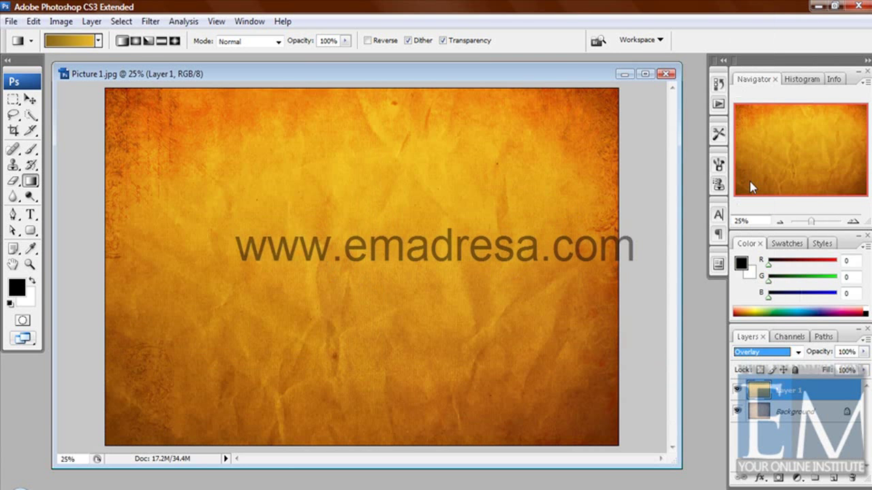
left_click(146, 486)
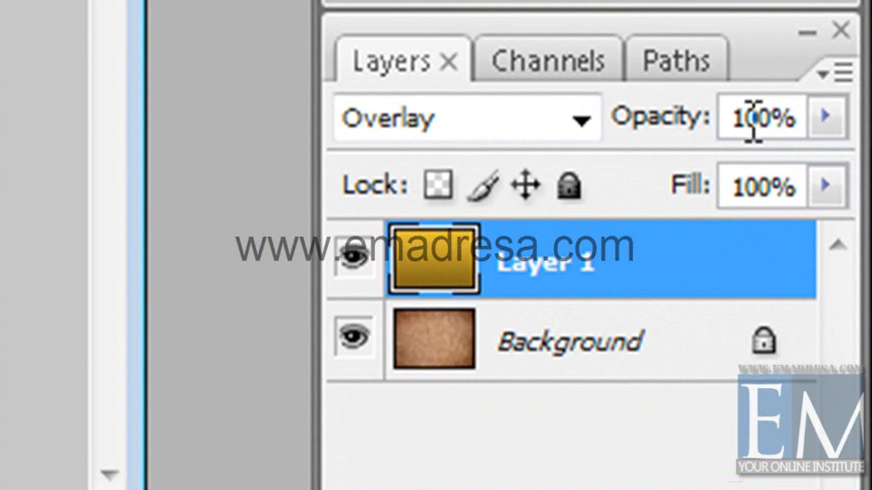
left_click(825, 117)
left_click_drag(759, 167, 751, 169)
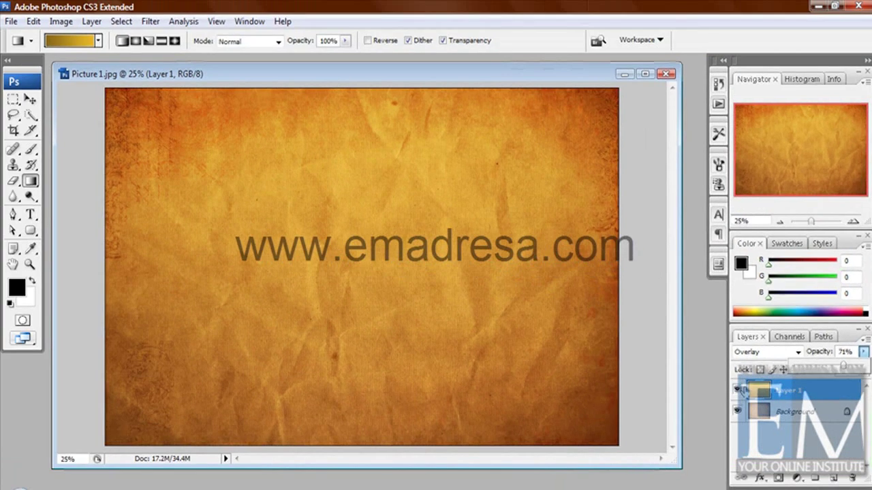
left_click(737, 391)
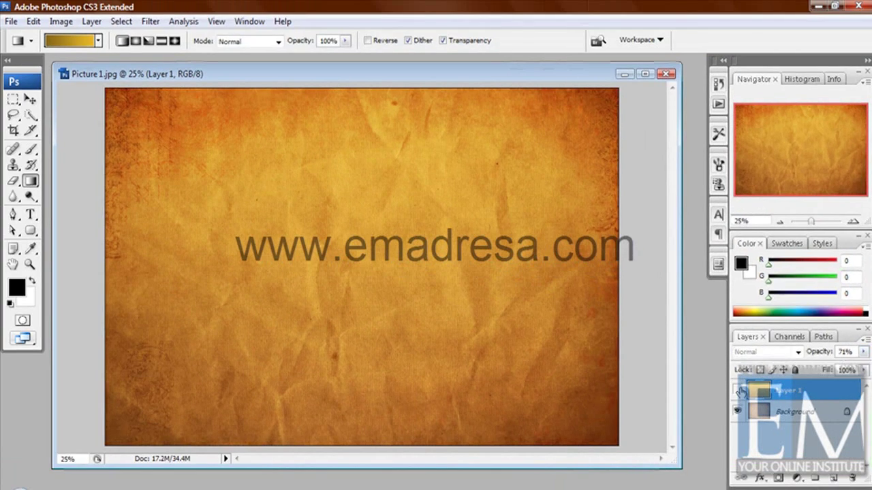
left_click(737, 391)
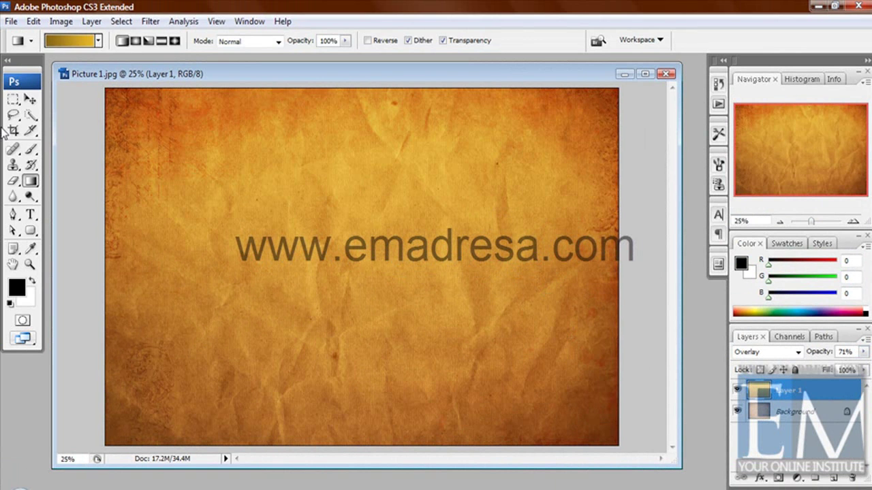
left_click(30, 100)
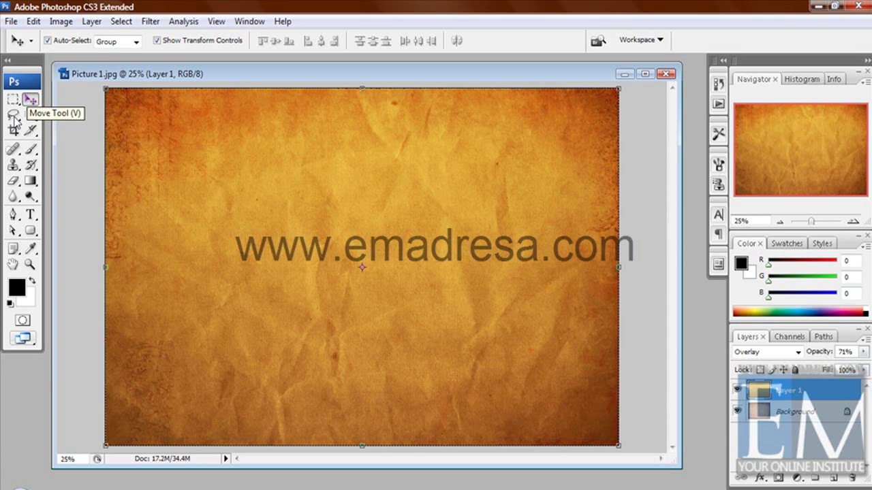
- Add Layer 2, reset colours to black and white, and render Clouds onto it
left_click(65, 160)
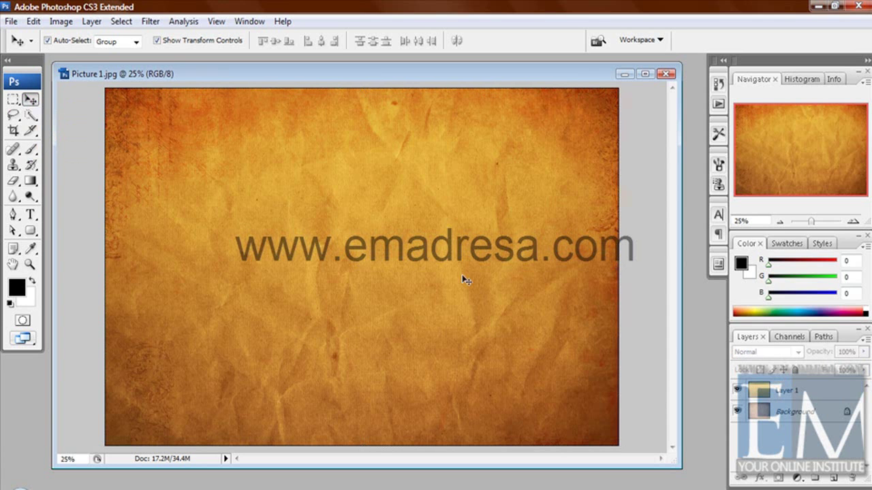
left_click(833, 479)
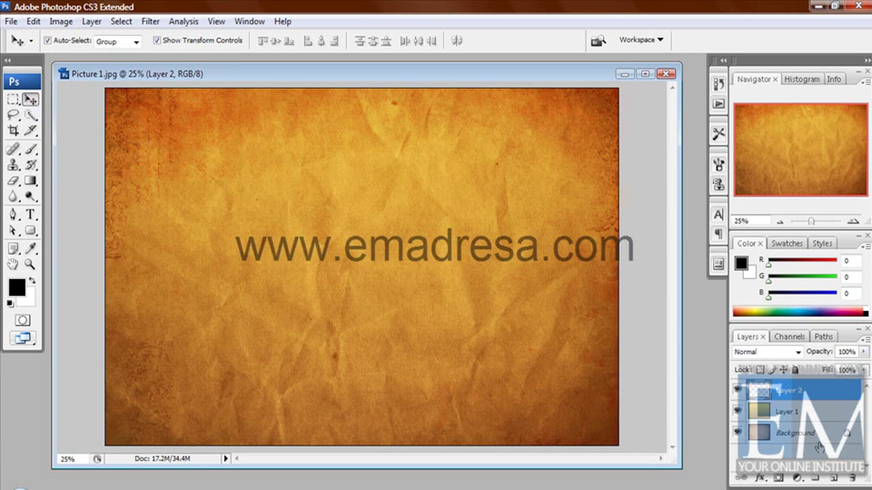
left_click(150, 21)
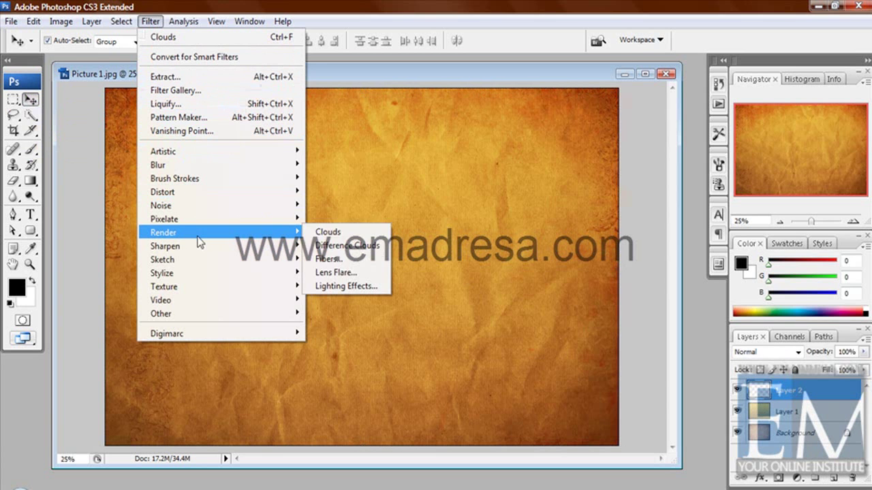
mouse_move(164, 246)
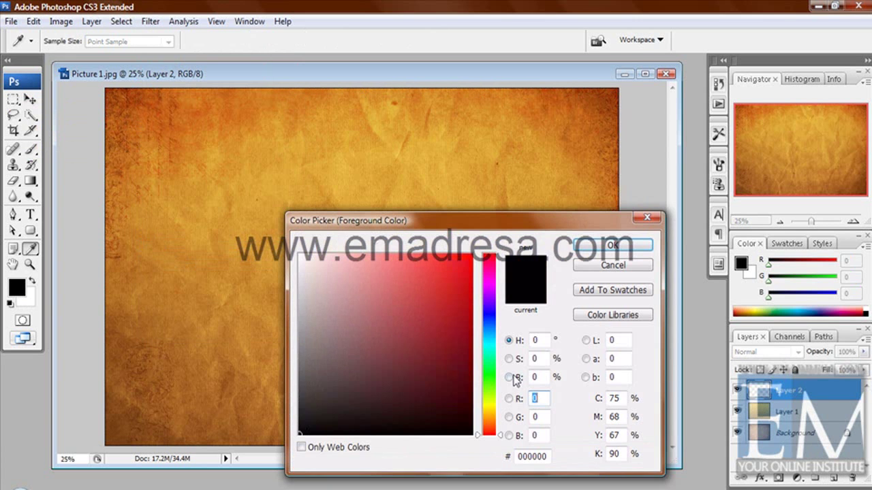
left_click(458, 338)
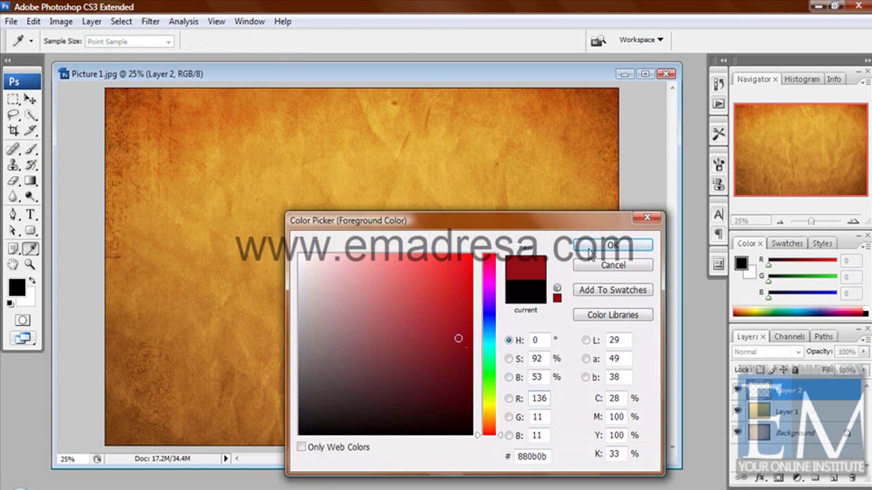
left_click(591, 252)
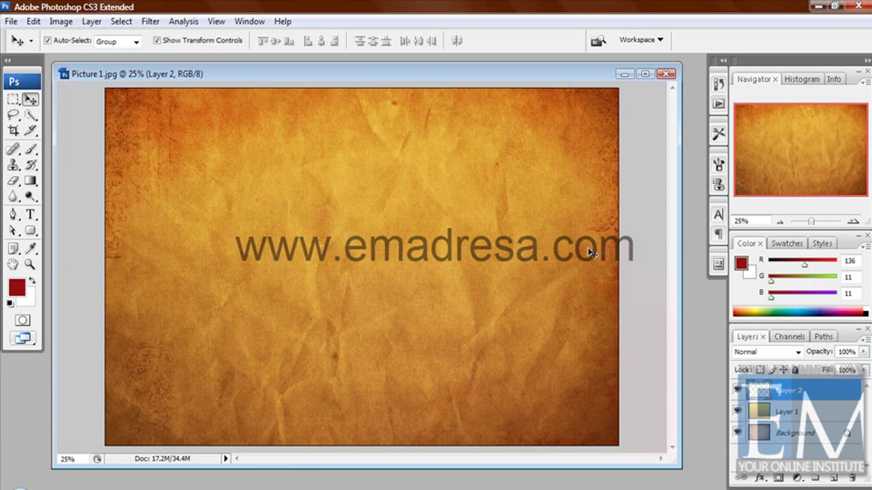
key("d")
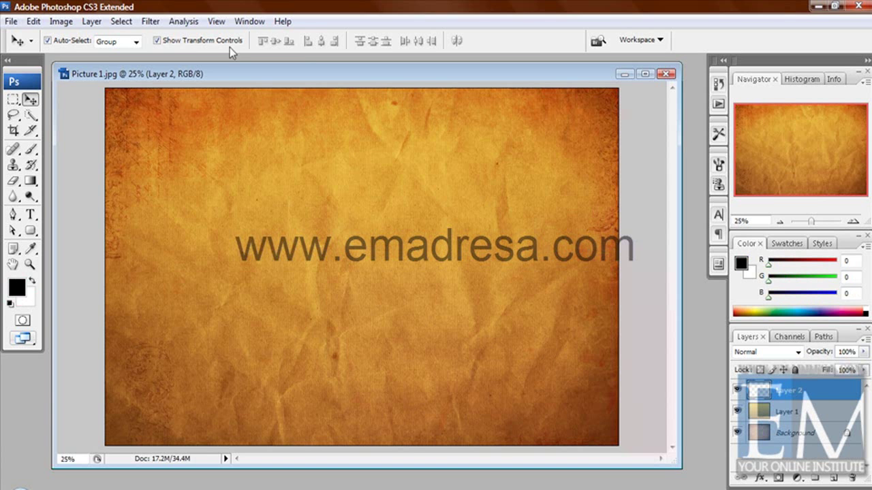
left_click(150, 22)
mouse_move(164, 232)
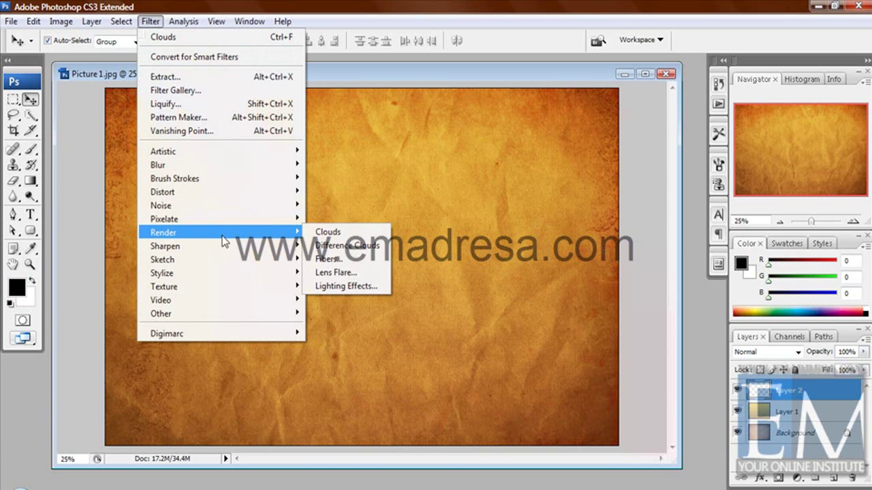
left_click(330, 232)
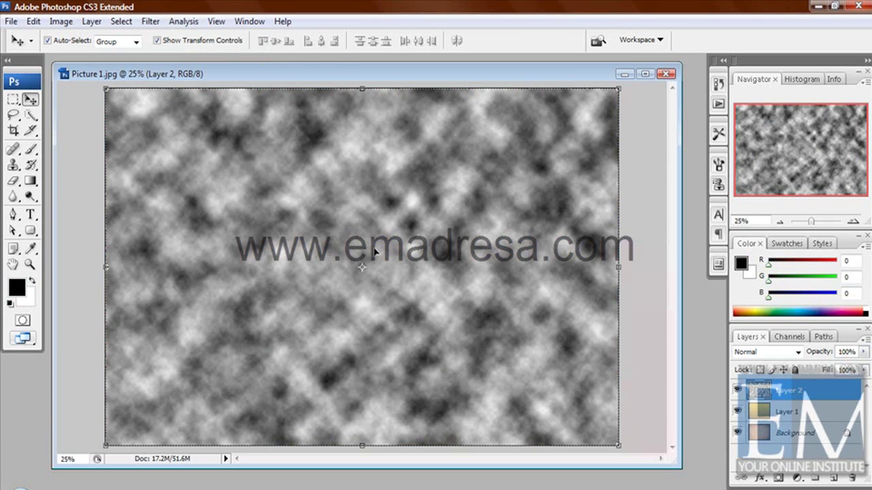
- Set Layer 2 to Overlay at 55% opacity, then add an empty Layer 3
left_click(782, 359)
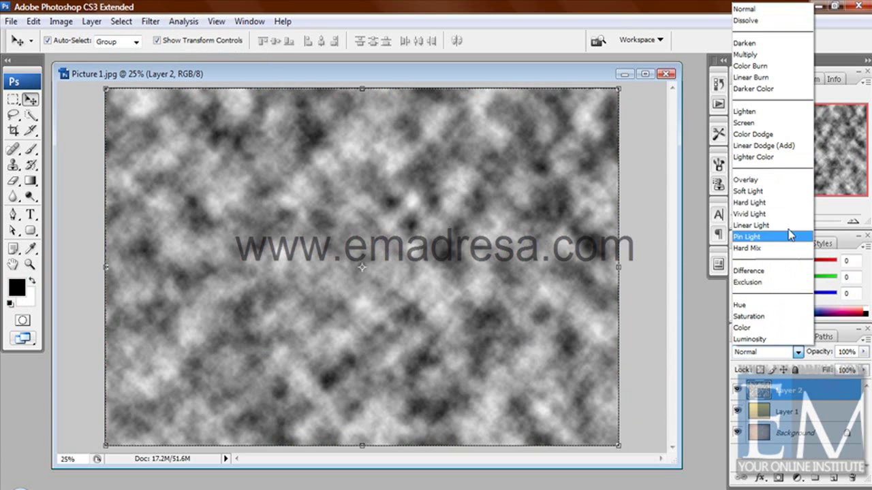
left_click(762, 180)
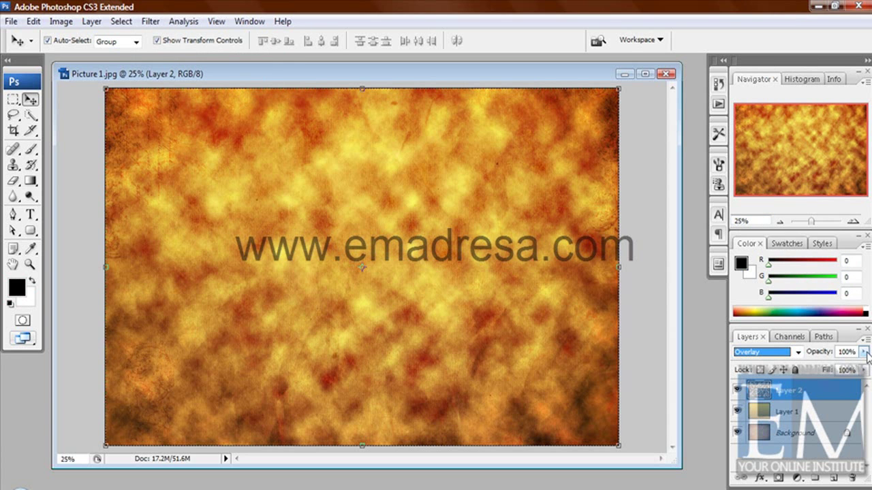
left_click_drag(864, 352, 833, 370)
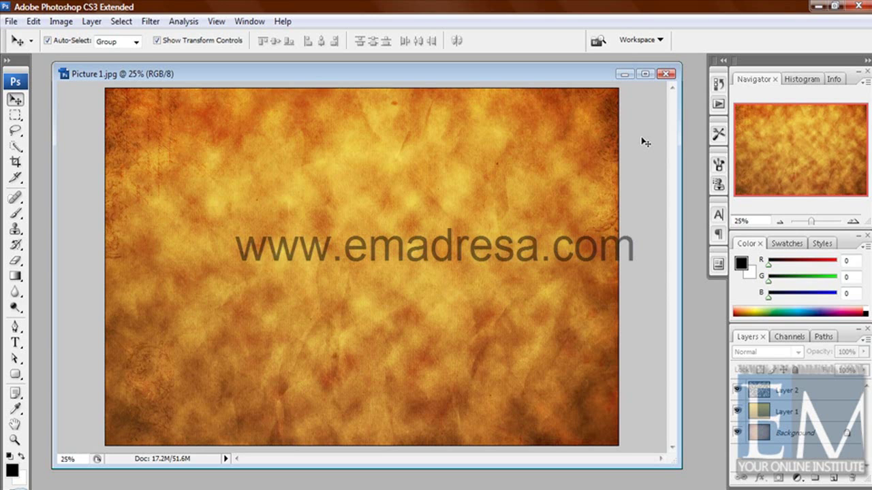
left_click(800, 394)
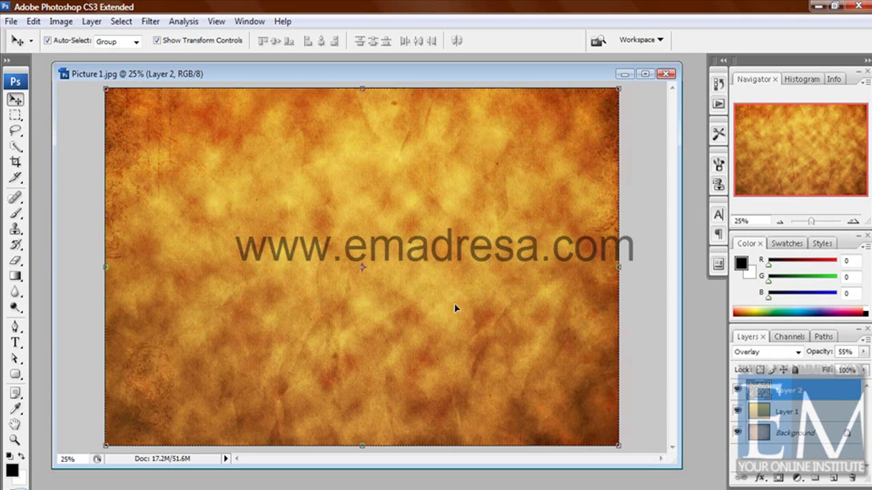
left_click(835, 480)
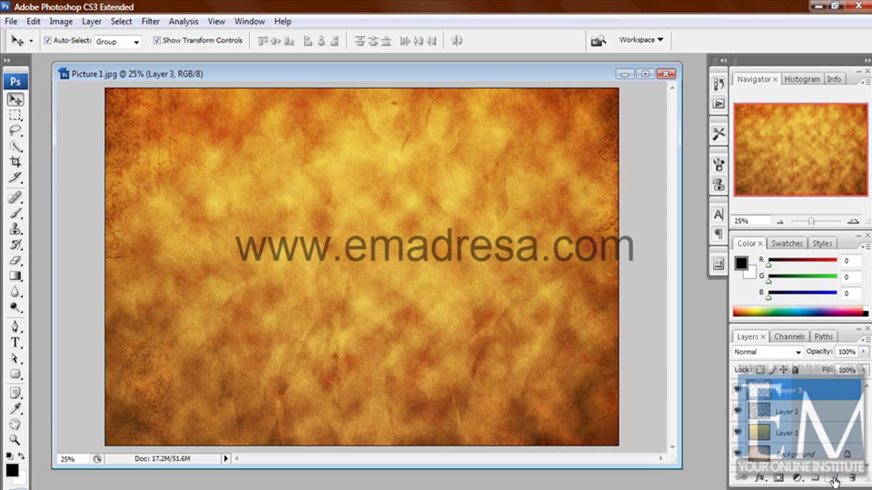
- Set up a soft black brush at 442 px on Layer 3
left_click(10, 61)
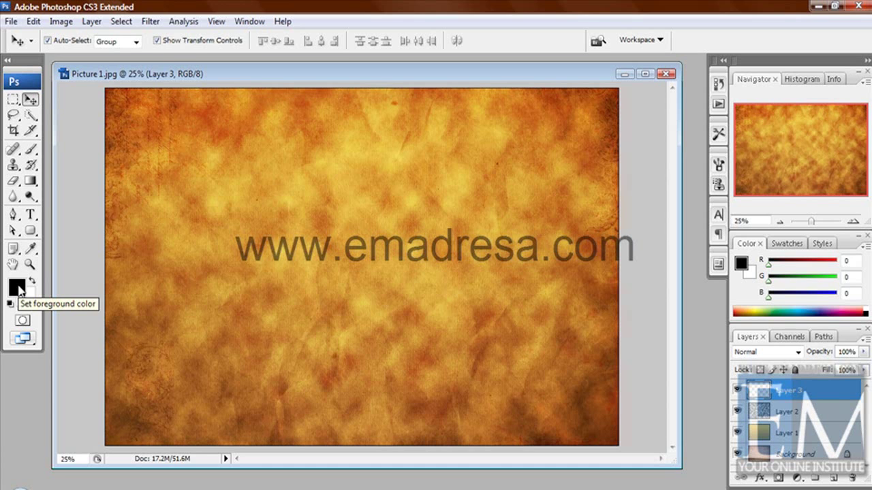
left_click(30, 150)
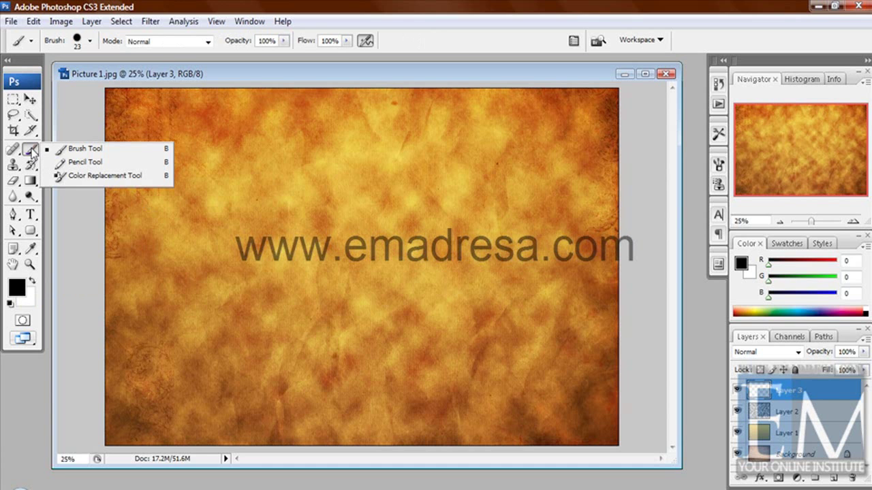
left_click(133, 74)
right_click(211, 148)
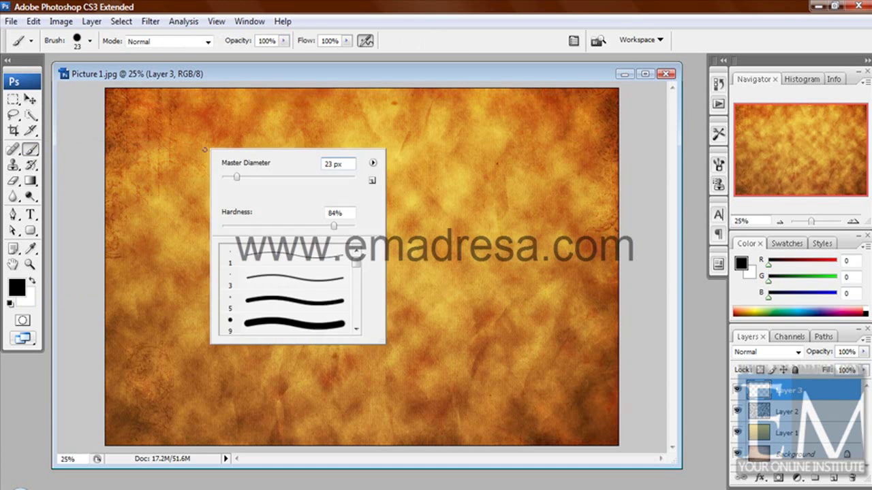
left_click_drag(279, 176, 330, 176)
left_click_drag(335, 225, 219, 227)
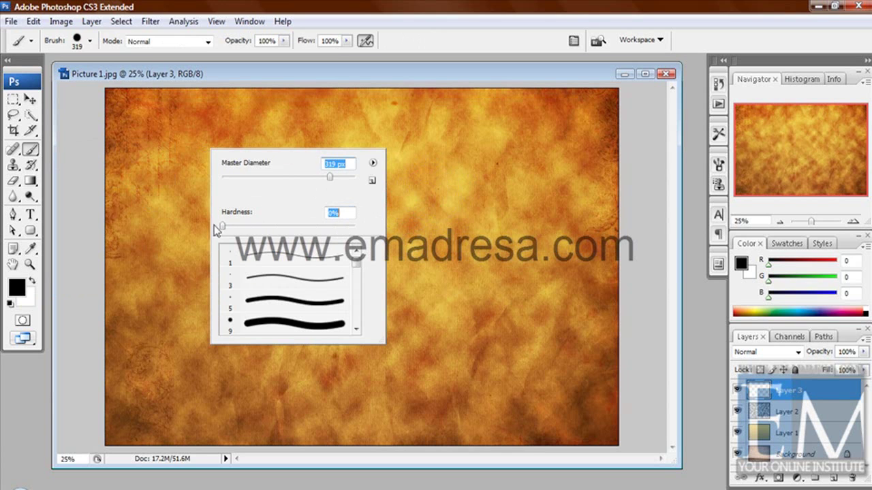
left_click_drag(340, 180, 338, 178)
left_click(407, 73)
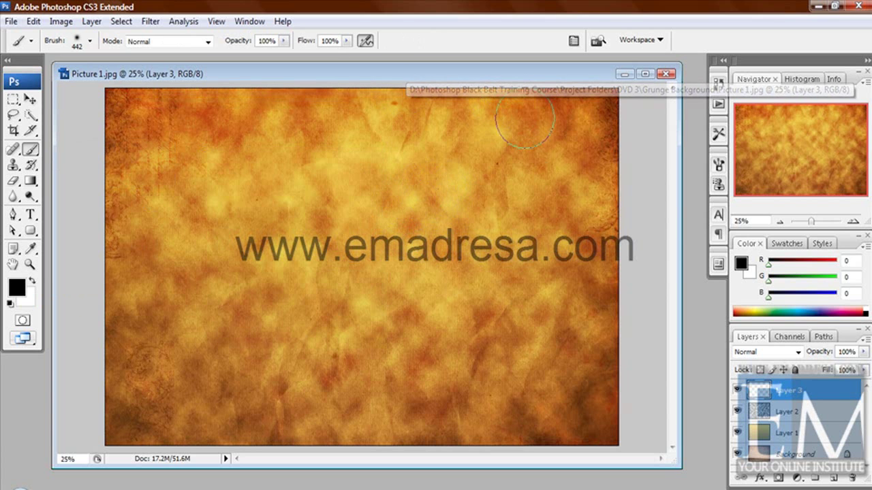
- Paint soft black over the top-right corner, right edge, bottom edge, top-left corner and left edge
left_click(617, 112)
left_click_drag(619, 120, 642, 224)
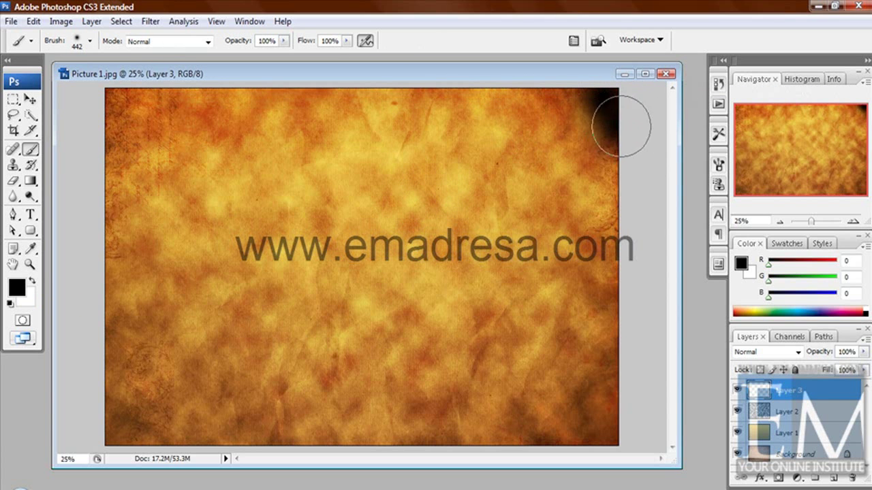
left_click_drag(636, 335, 639, 345)
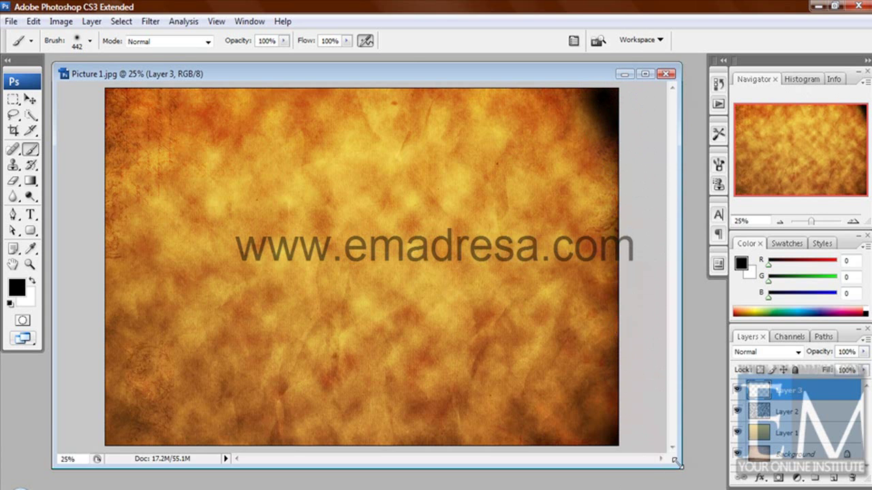
left_click_drag(674, 461, 701, 486)
left_click_drag(811, 222, 812, 221)
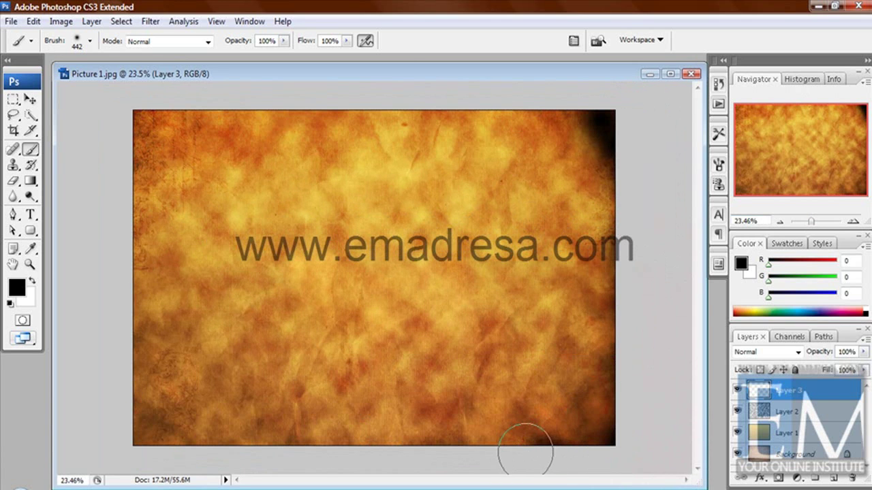
mouse_move(497, 459)
left_mouse_down()
mouse_move(443, 459)
mouse_move(491, 463)
left_mouse_up()
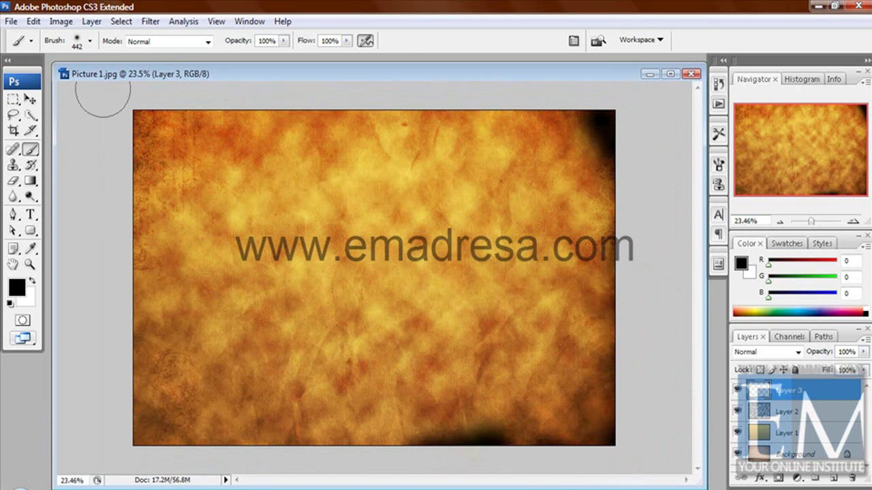
left_click_drag(147, 130, 136, 117)
mouse_move(100, 203)
left_mouse_down()
mouse_move(109, 304)
mouse_move(97, 360)
mouse_move(115, 386)
mouse_move(111, 438)
mouse_move(151, 463)
mouse_move(331, 470)
left_mouse_up()
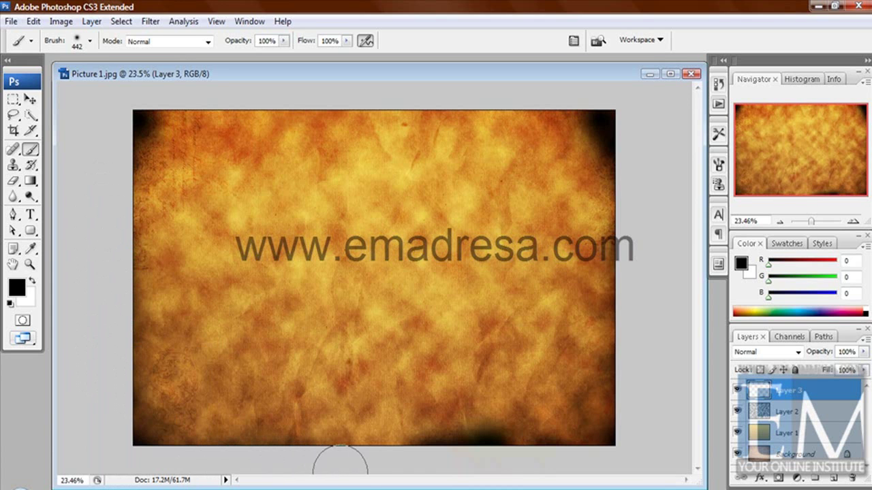
- Try the 46 px textured brush preset at a 380 px diameter
left_click(91, 42)
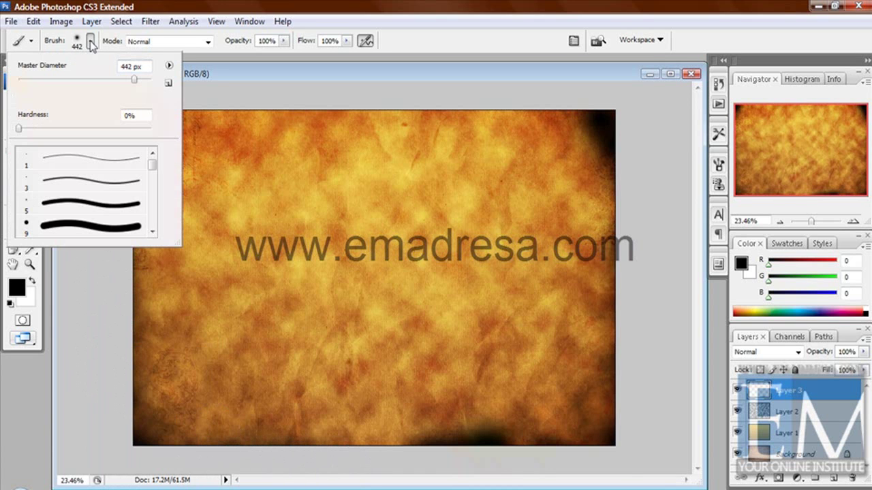
mouse_move(153, 162)
left_mouse_down()
mouse_move(154, 196)
mouse_move(151, 185)
left_mouse_up()
left_click(109, 184)
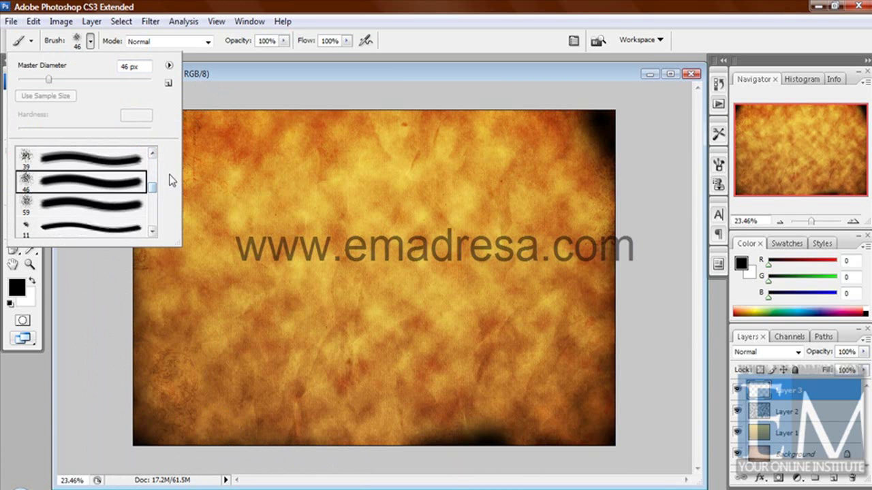
left_click(242, 75)
left_click_drag(287, 167, 359, 173)
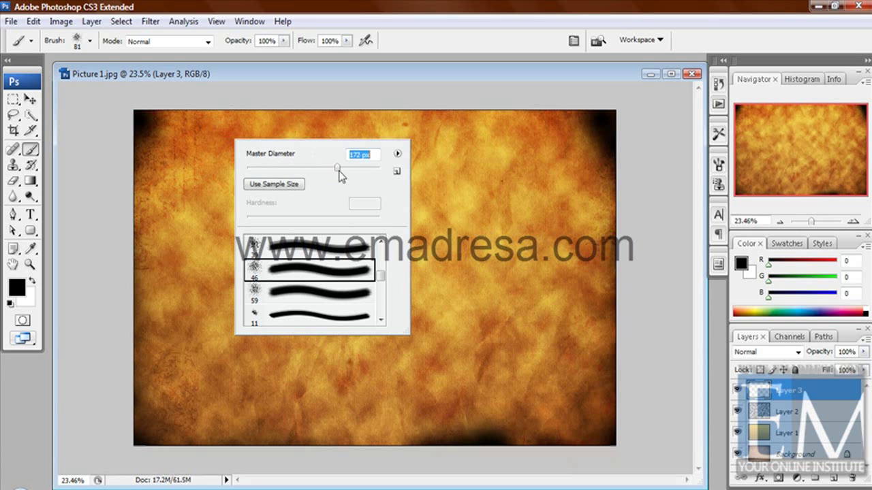
type("380")
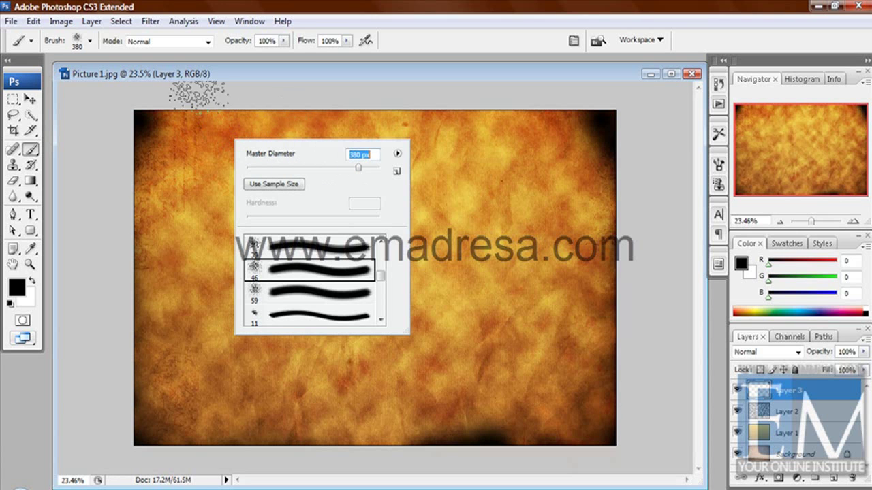
key("Return")
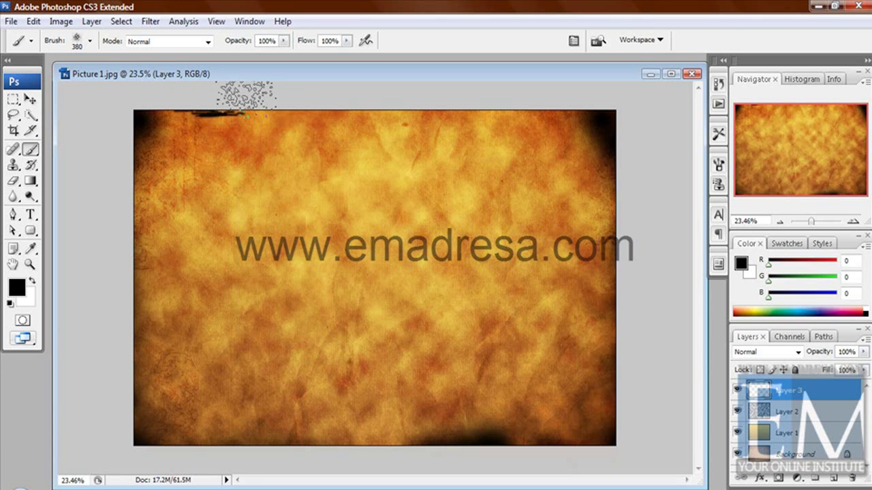
- Switch to the soft round 100 brush at 401 px and darken the top edge
left_click(90, 42)
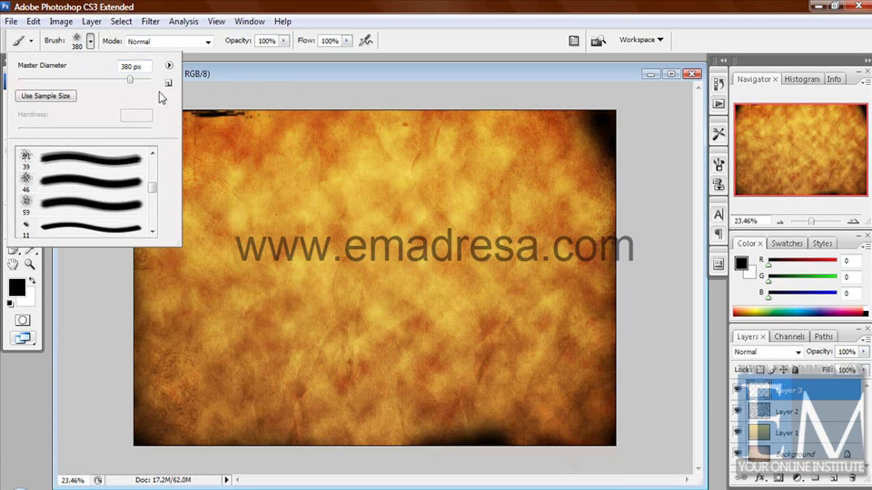
left_click_drag(154, 191, 153, 178)
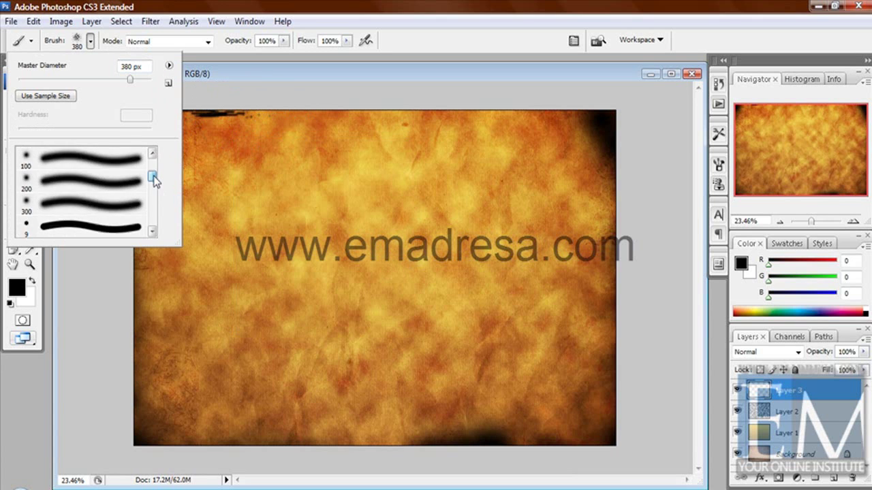
left_click(94, 159)
right_click(332, 203)
left_click_drag(334, 202, 385, 203)
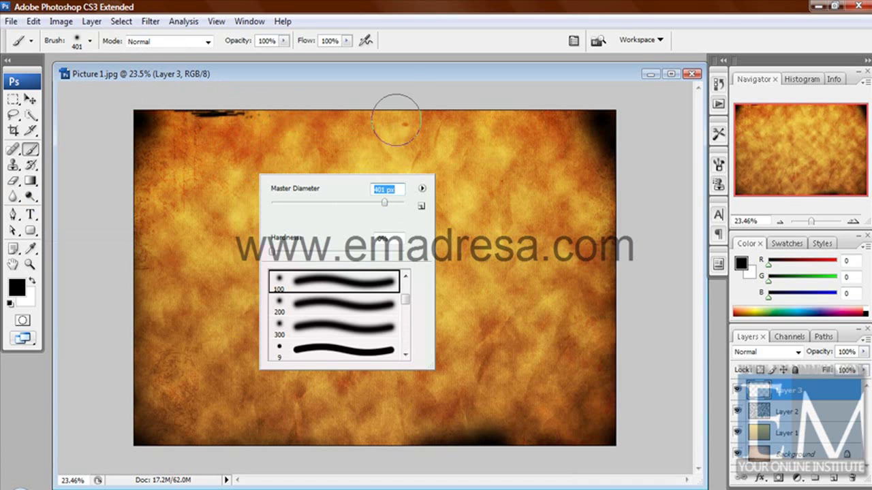
left_click(352, 94)
mouse_move(350, 93)
left_mouse_down()
mouse_move(481, 93)
mouse_move(263, 84)
mouse_move(188, 91)
mouse_move(175, 78)
left_mouse_up()
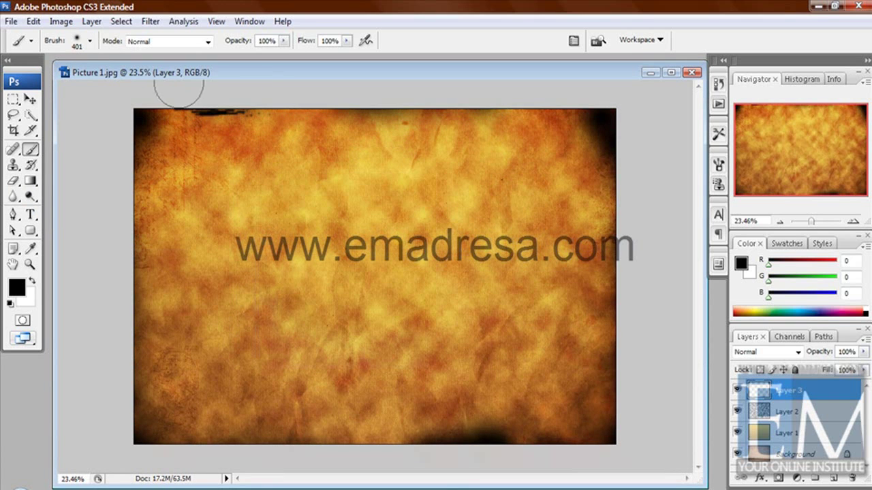
left_click(30, 100)
- Blend Layer 3 in Soft Light mode and toggle Free Transform with Ctrl+T
left_click(745, 353)
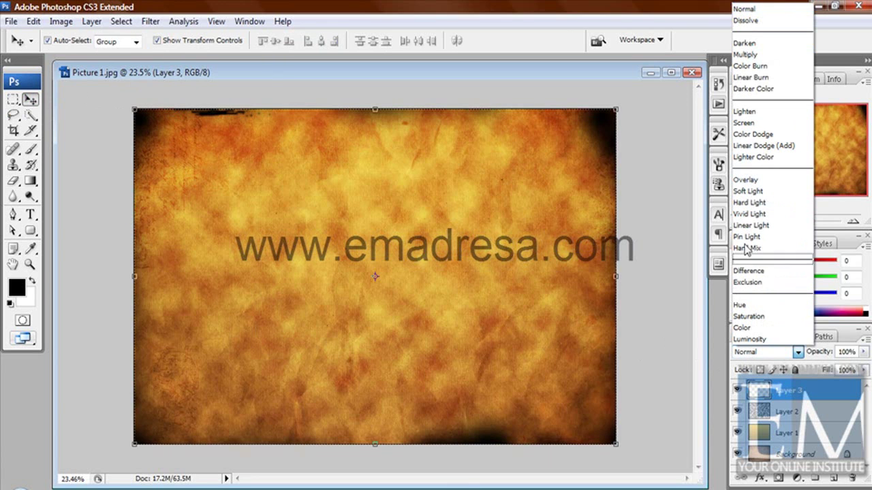
left_click(748, 191)
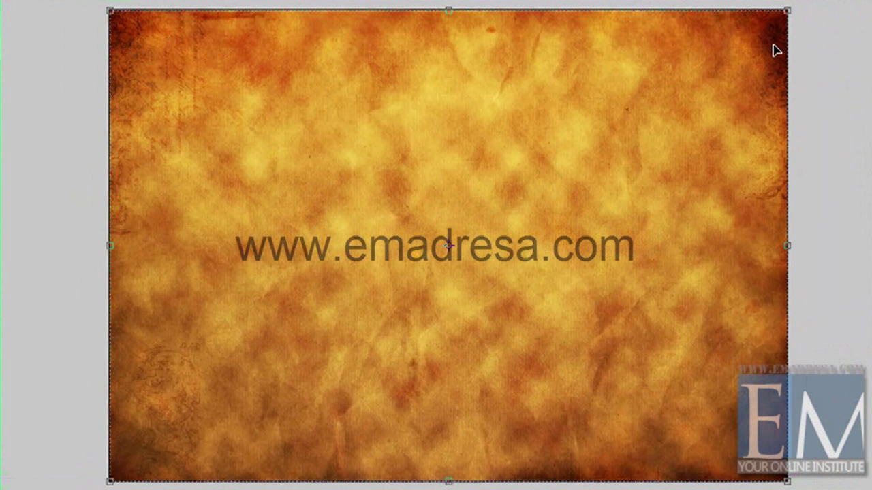
key("Return")
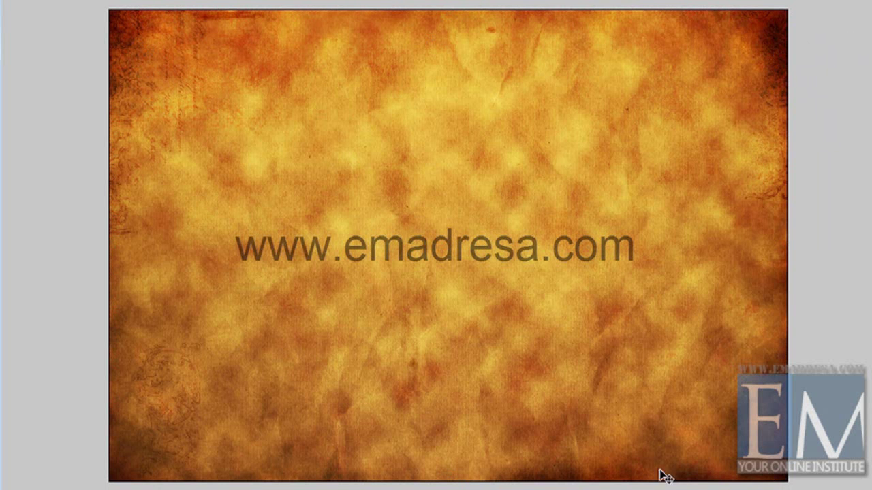
key("ctrl+t")
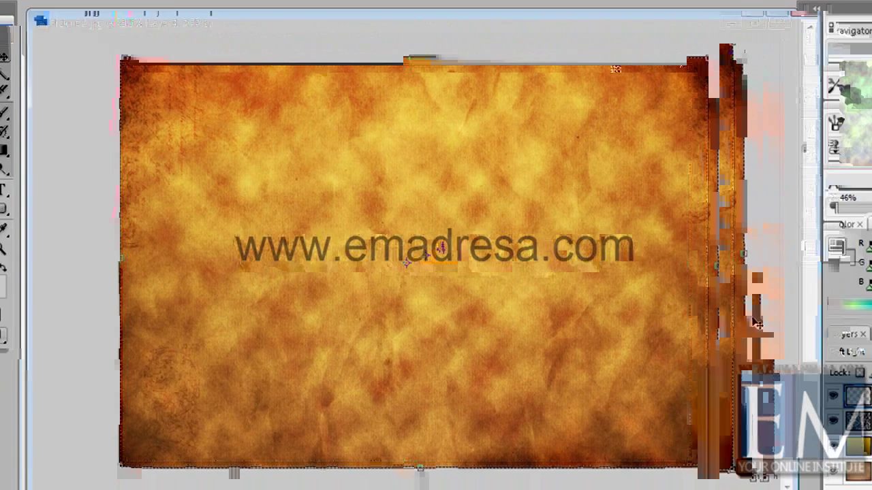
left_click_drag(865, 316, 664, 329)
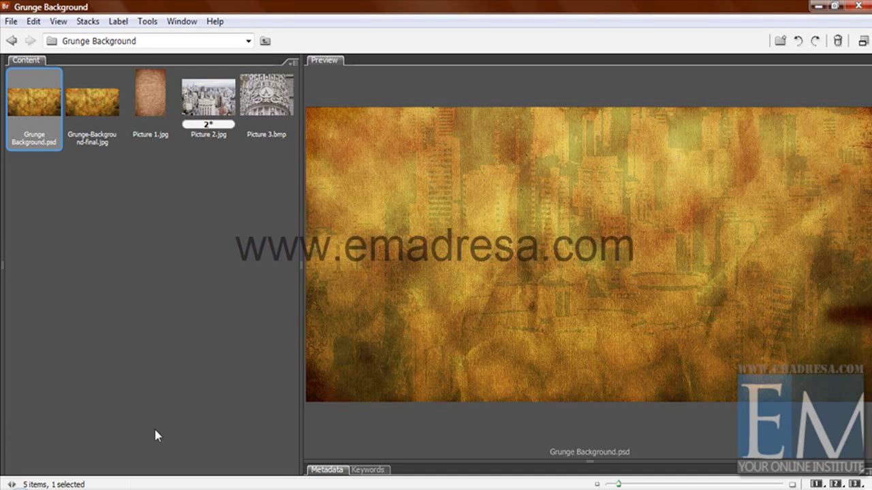
- Compare Grunge-Background-final.jpg with Picture 2.jpg in Bridge, then open Picture 2.jpg in Photoshop
left_click(215, 107)
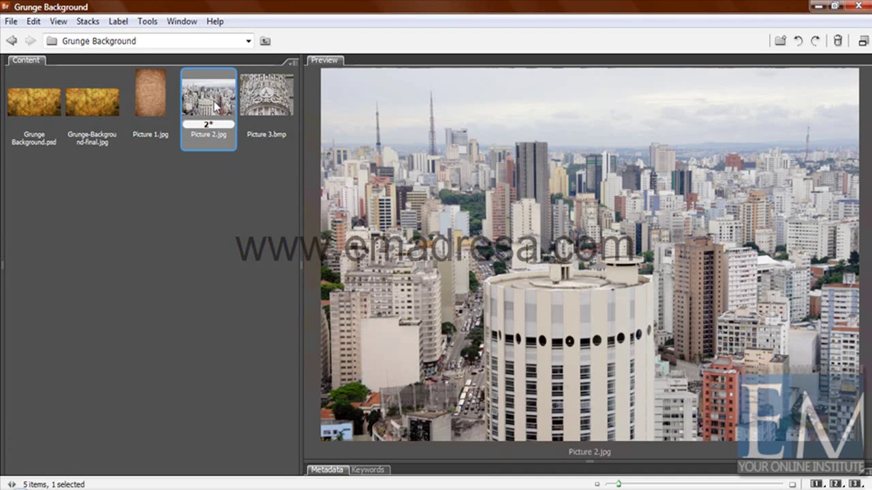
left_click(81, 100)
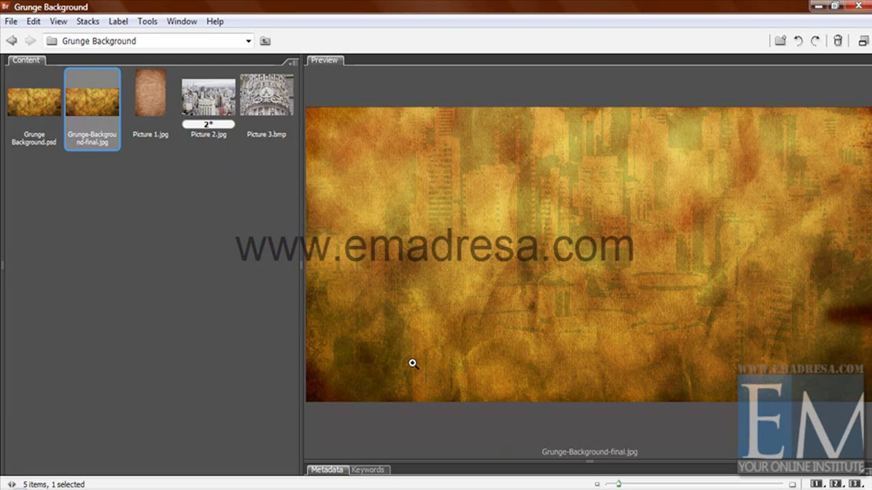
left_click(218, 110)
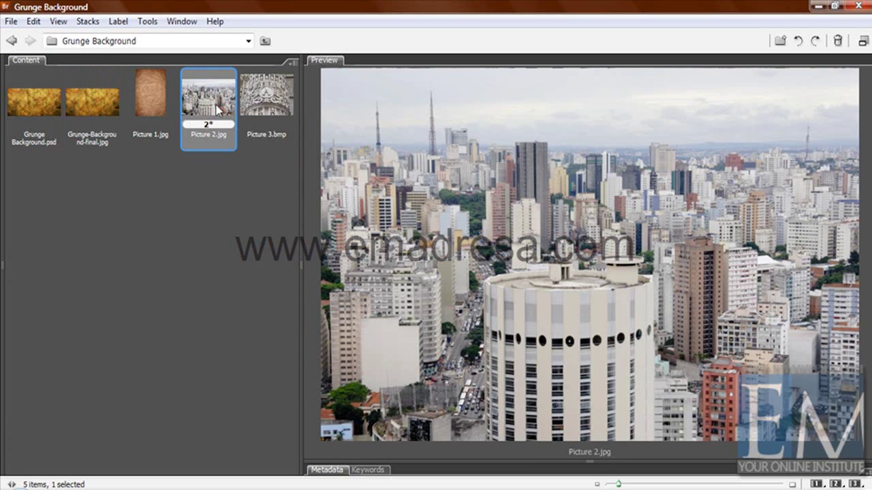
left_click(101, 104)
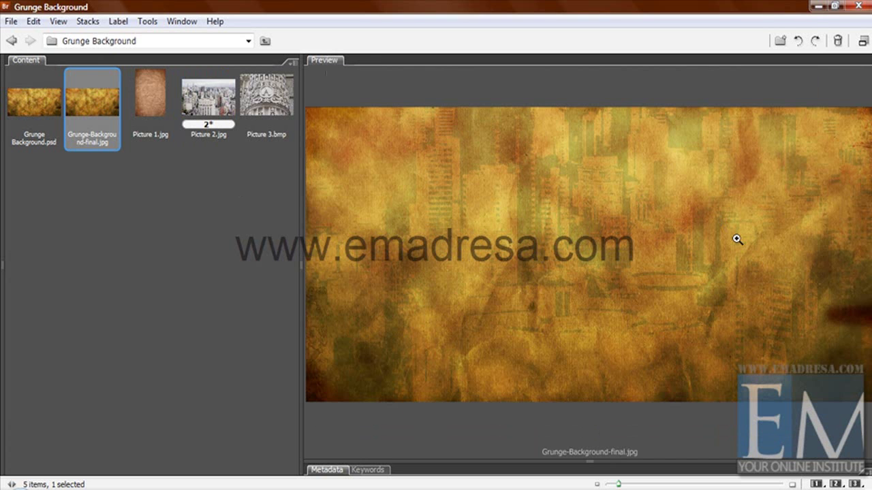
left_click(215, 100)
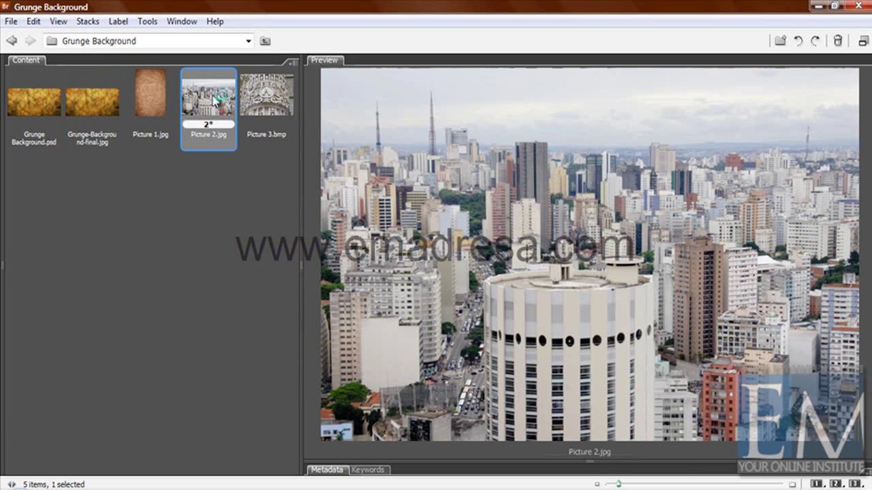
double_click(214, 101)
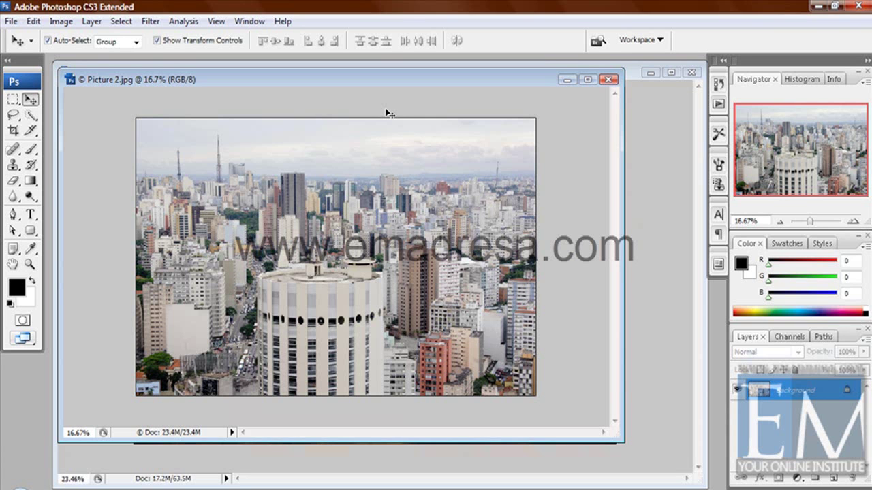
- Apply a Threshold adjustment at level 131 to the city photo Picture 2.jpg
left_click(61, 23)
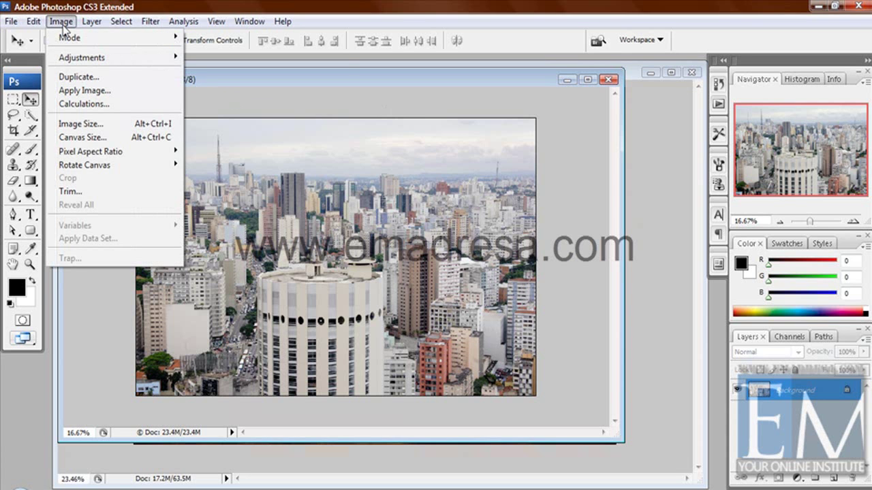
mouse_move(82, 58)
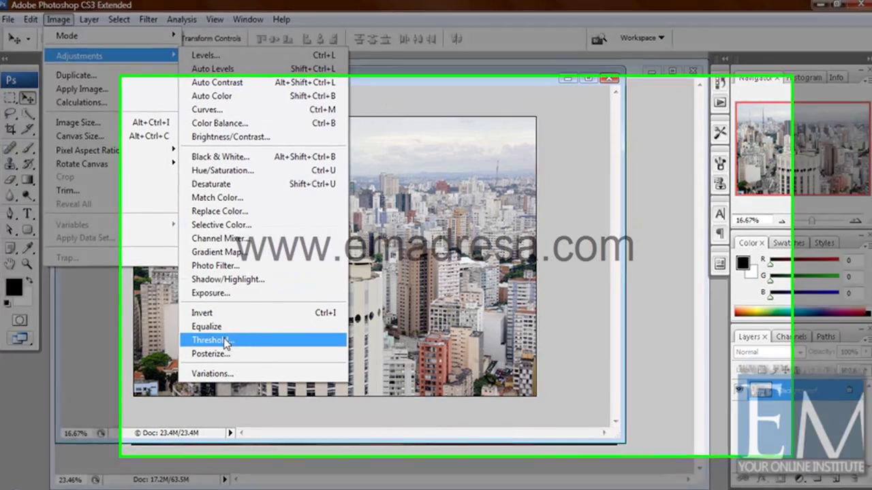
left_click(217, 340)
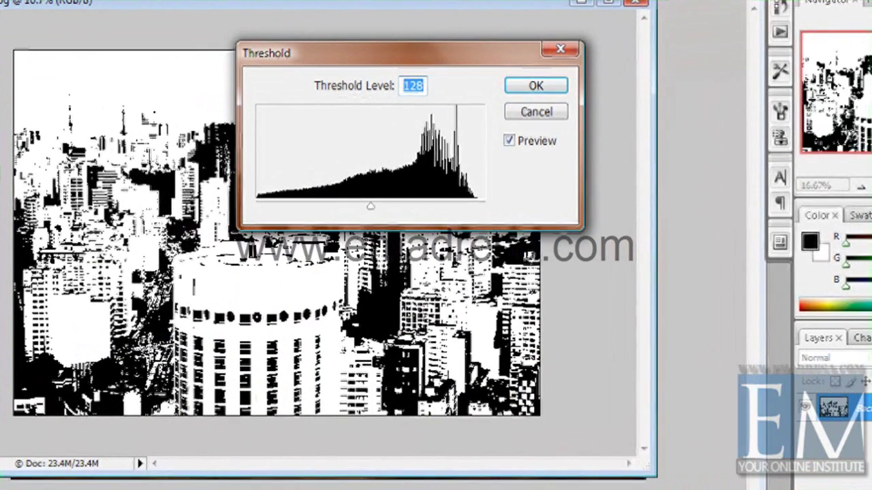
left_click_drag(448, 45, 760, 34)
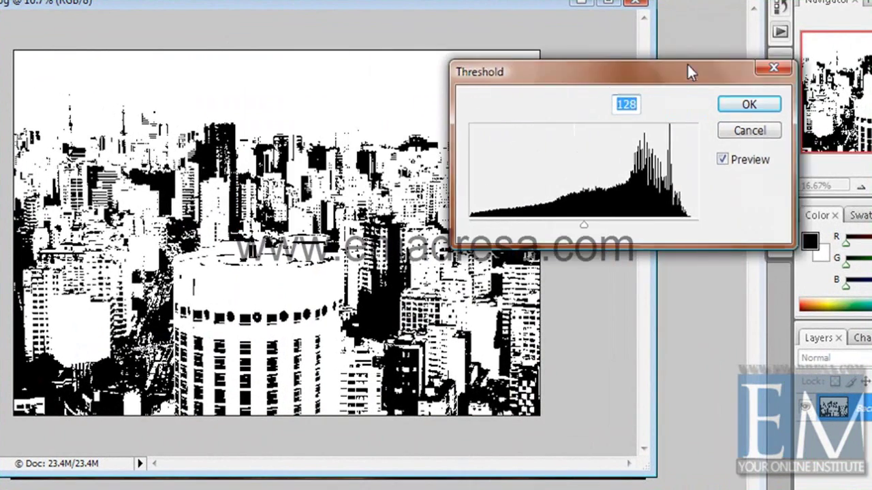
mouse_move(684, 202)
left_mouse_down()
mouse_move(665, 202)
mouse_move(761, 203)
mouse_move(663, 200)
mouse_move(686, 199)
left_mouse_up()
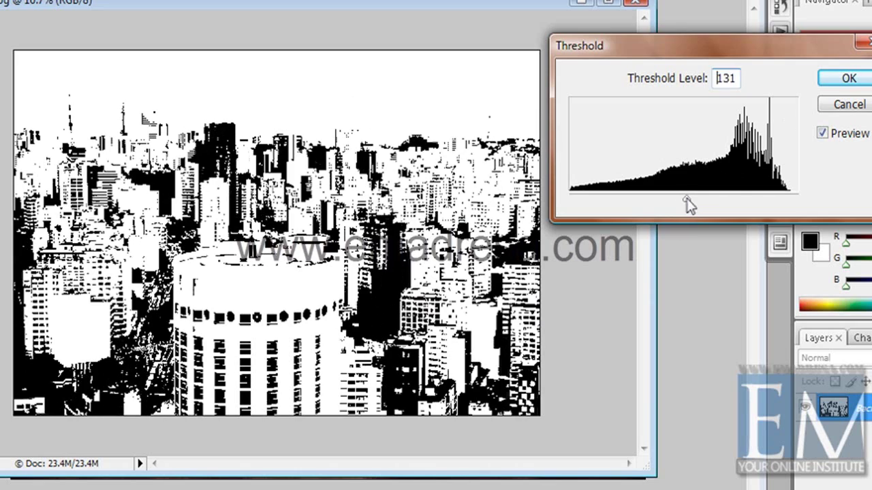
left_click(843, 80)
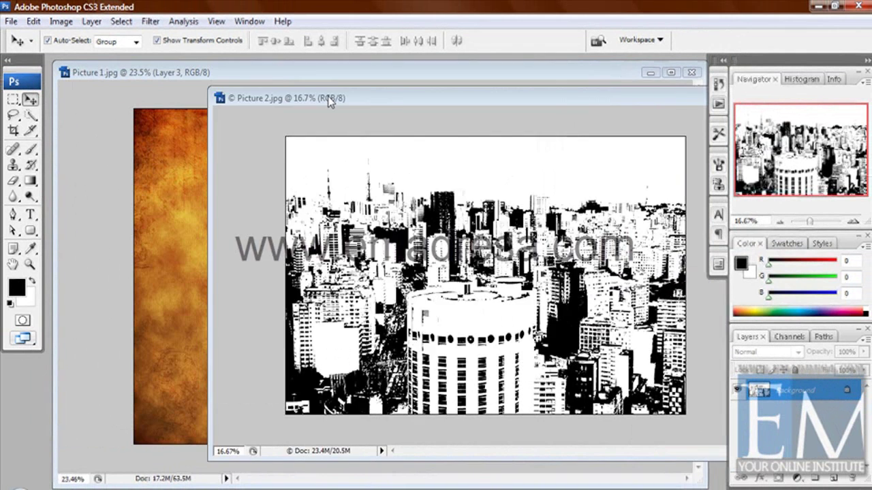
- Drag the black-and-white skyline into Picture 1.jpg as Layer 4 and position it over the canvas
left_click_drag(157, 82, 376, 91)
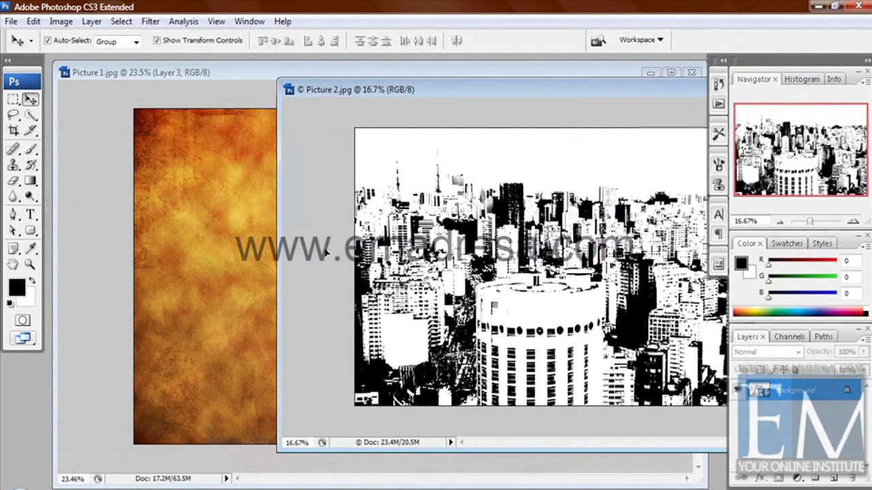
left_click_drag(325, 252, 238, 252)
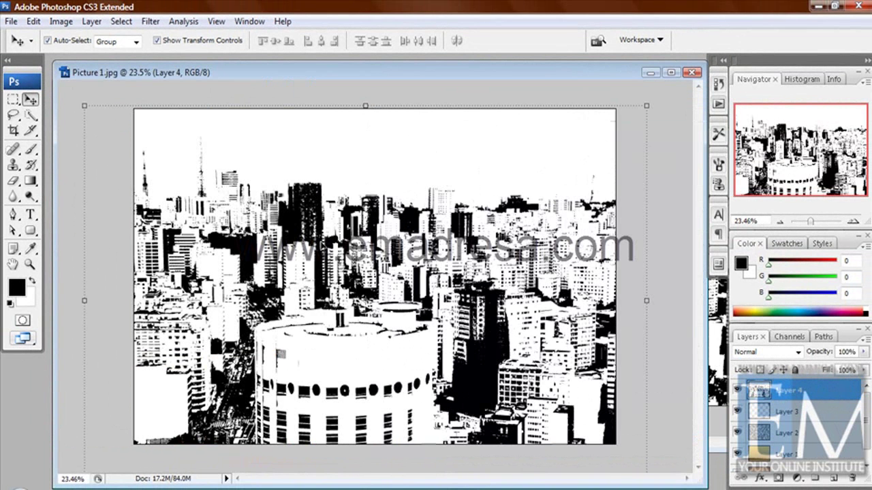
mouse_move(331, 386)
left_mouse_down()
mouse_move(358, 284)
mouse_move(380, 336)
mouse_move(232, 338)
mouse_move(278, 338)
left_mouse_up()
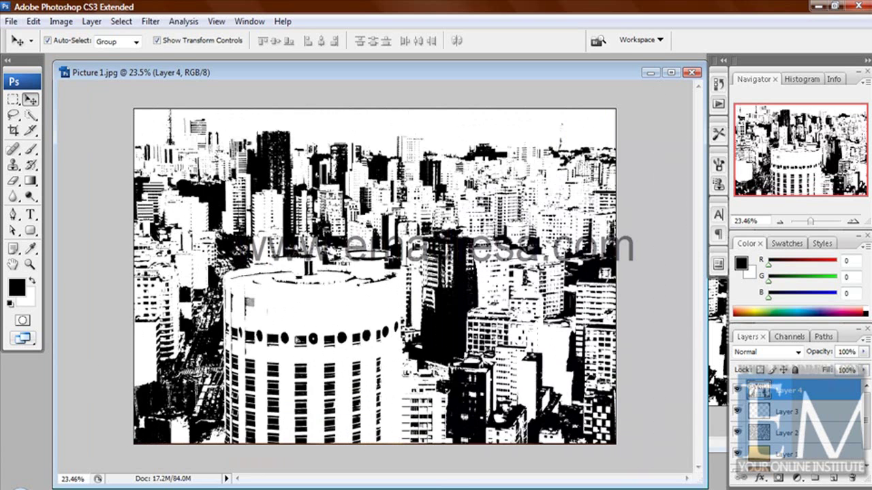
left_click_drag(378, 381, 427, 382)
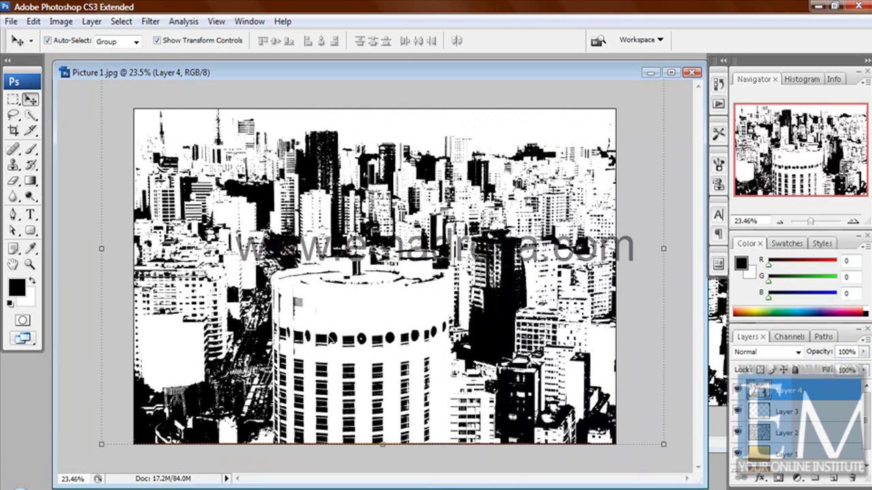
left_click_drag(332, 335, 334, 357)
mouse_move(346, 222)
left_mouse_down()
mouse_move(351, 234)
mouse_move(350, 217)
left_mouse_up()
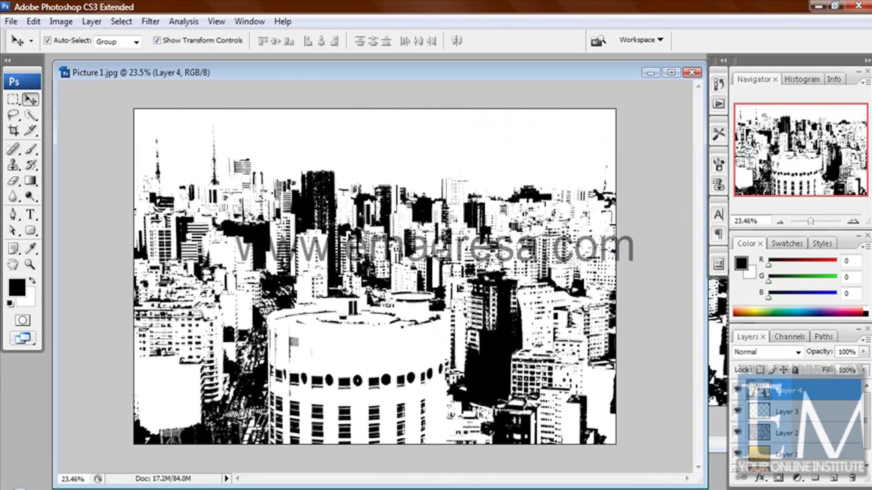
mouse_move(342, 262)
left_mouse_down()
mouse_move(340, 250)
mouse_move(339, 266)
left_mouse_up()
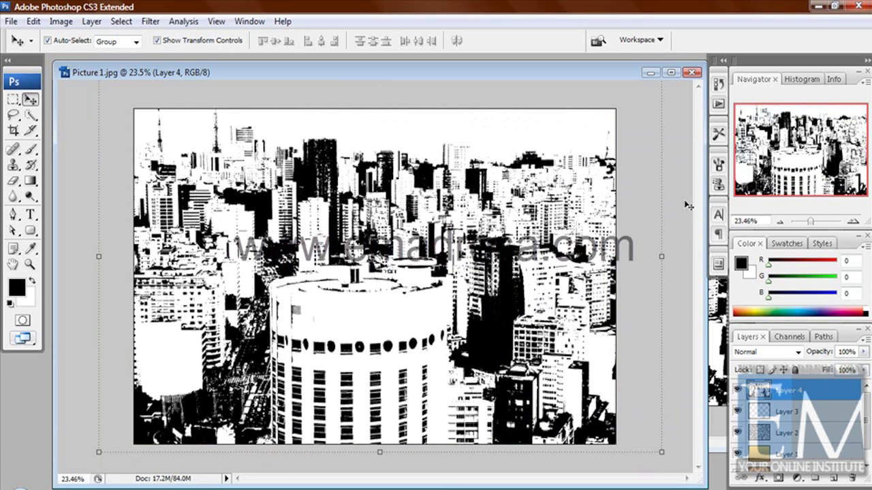
- Set the city Layer 4 to Multiply blending at 13% opacity
left_click(764, 352)
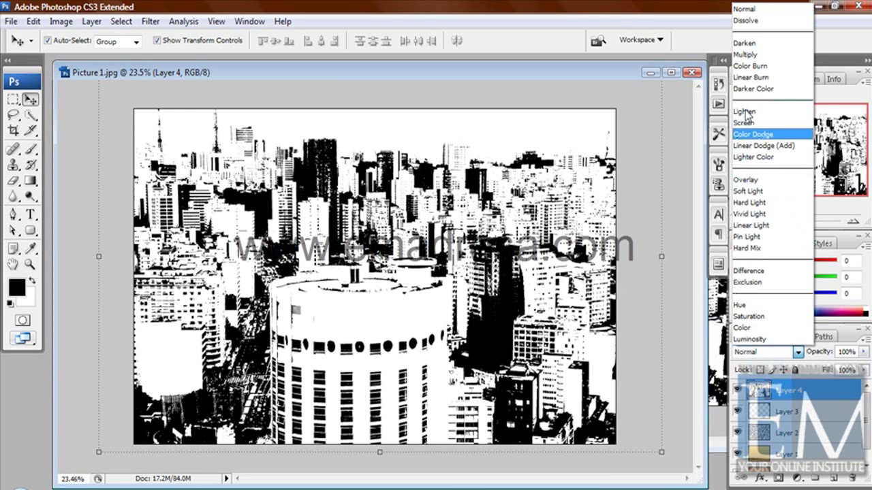
left_click(745, 54)
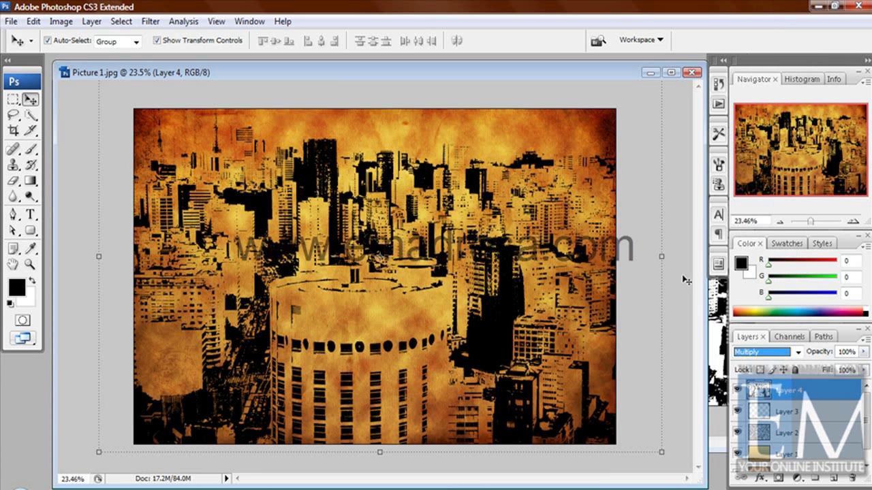
left_click(499, 325)
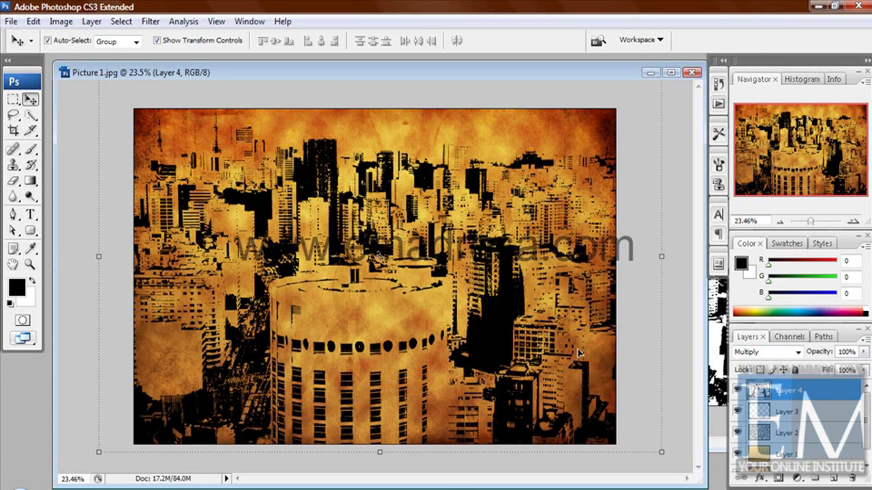
left_click(863, 352)
left_click_drag(839, 370, 804, 370)
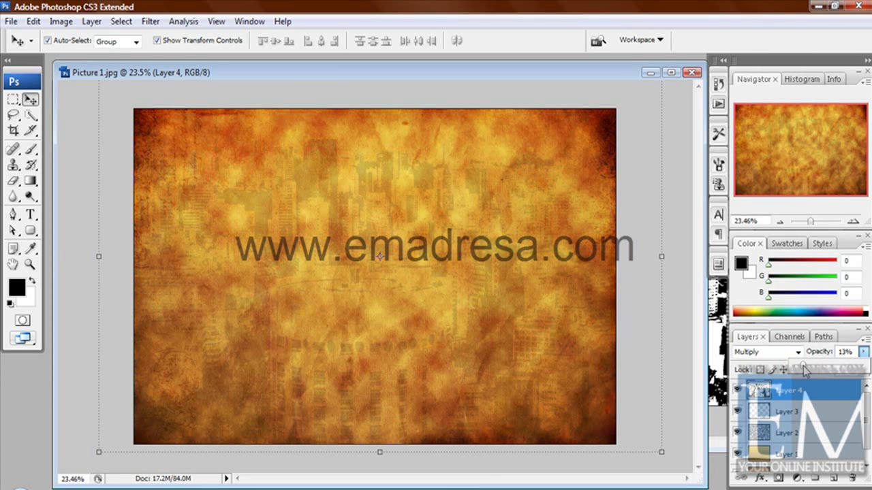
left_click(689, 329)
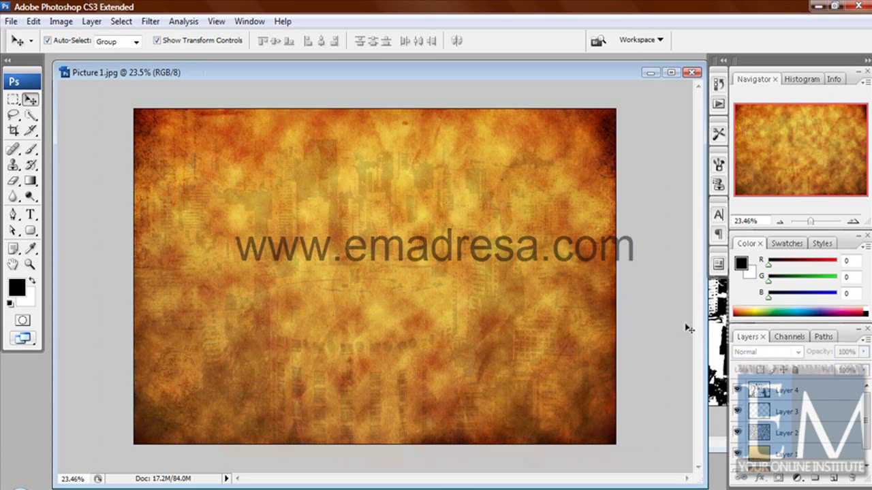
left_click(823, 390)
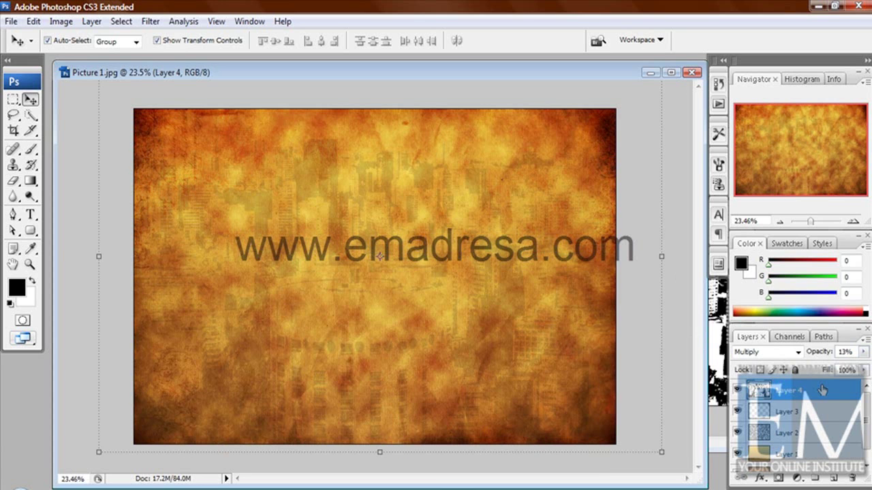
- Add a new empty layer and set the foreground colour to teal #238bad
left_click(832, 479)
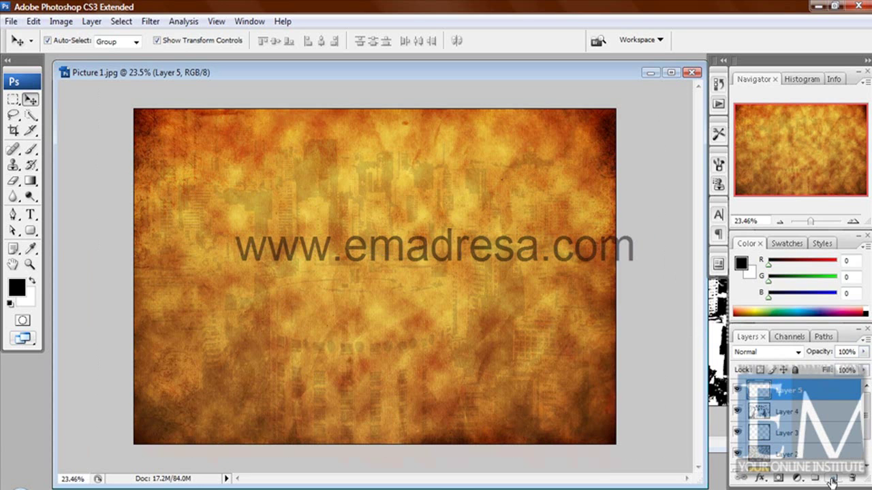
left_click(18, 288)
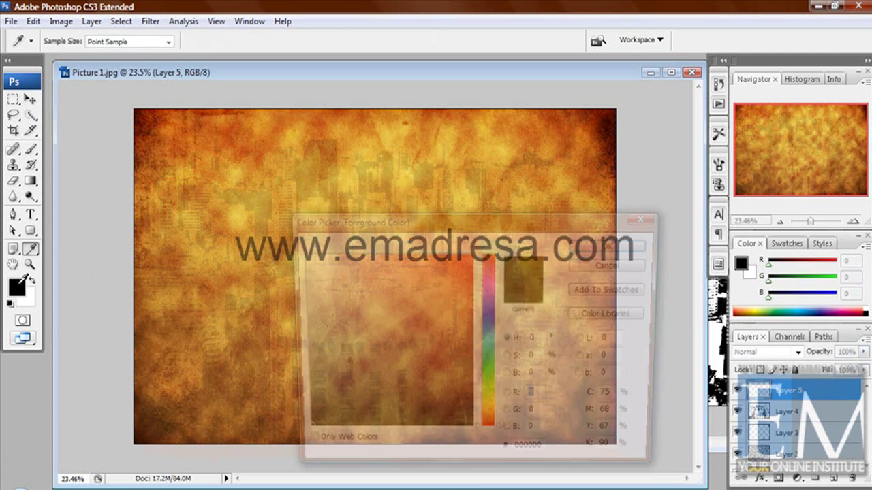
left_click(490, 378)
left_click_drag(490, 377, 491, 337)
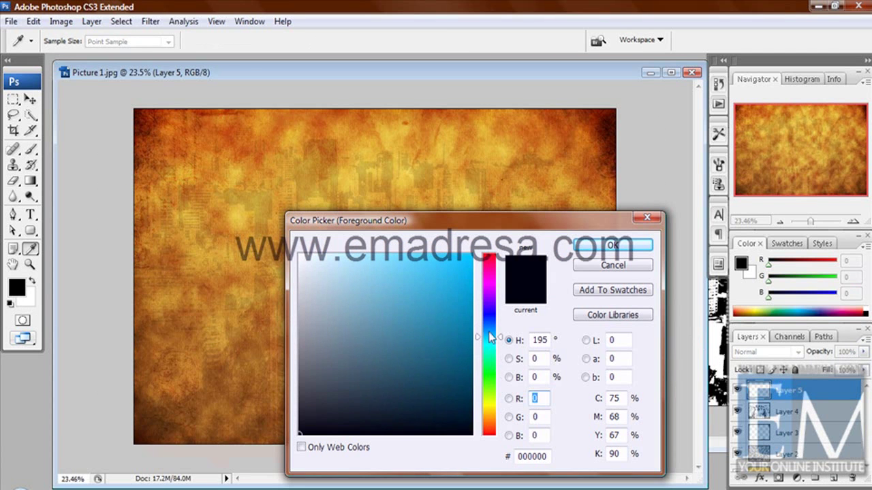
left_click(438, 312)
left_click(610, 247)
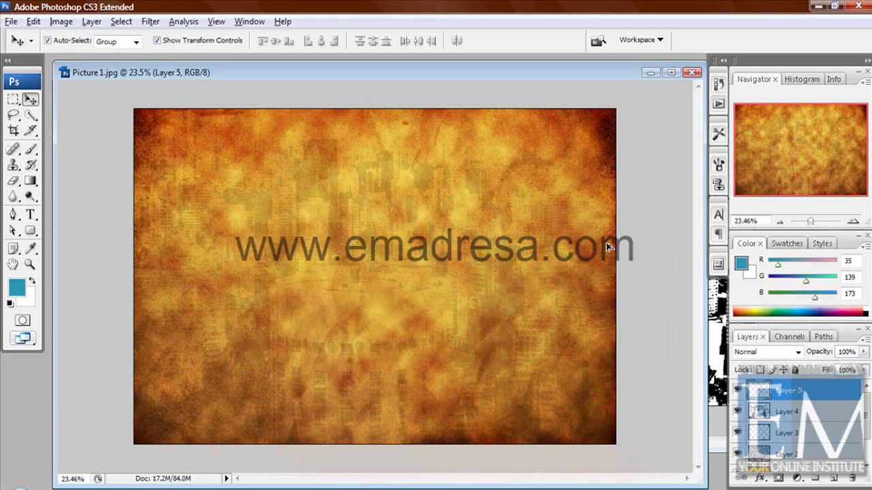
- Fill Layer 5 entirely with the teal foreground colour
key("alt+BackSpace")
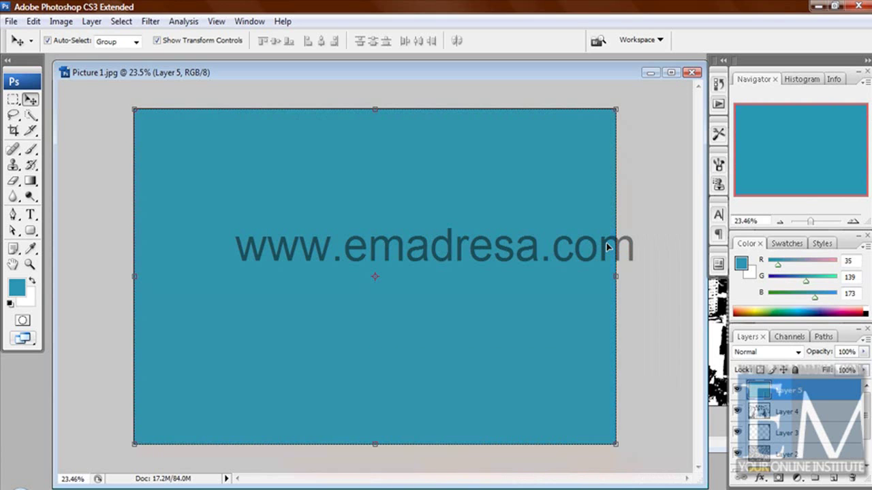
left_click(641, 242)
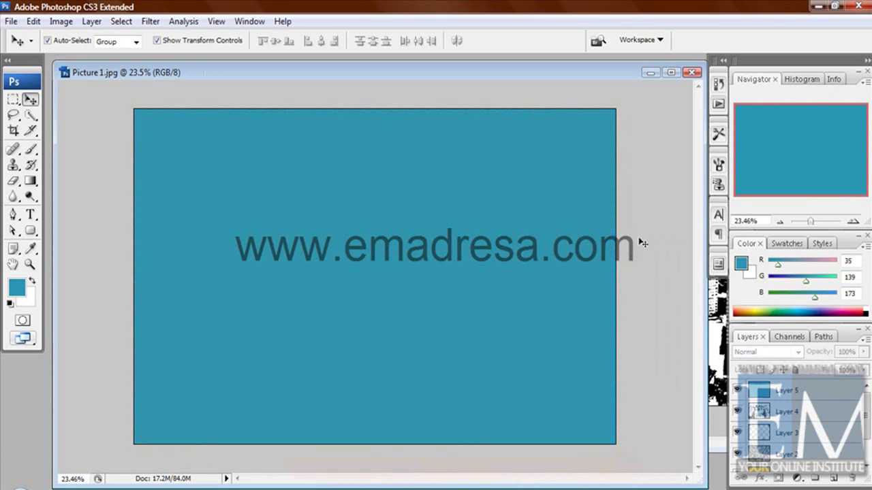
left_click(584, 238)
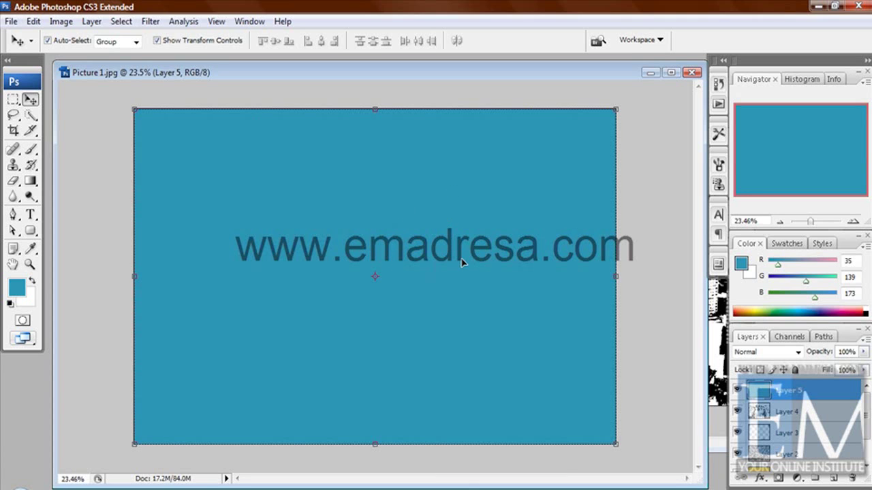
- Set the teal Layer 5 to Overlay blending at 46% opacity
left_click(752, 357)
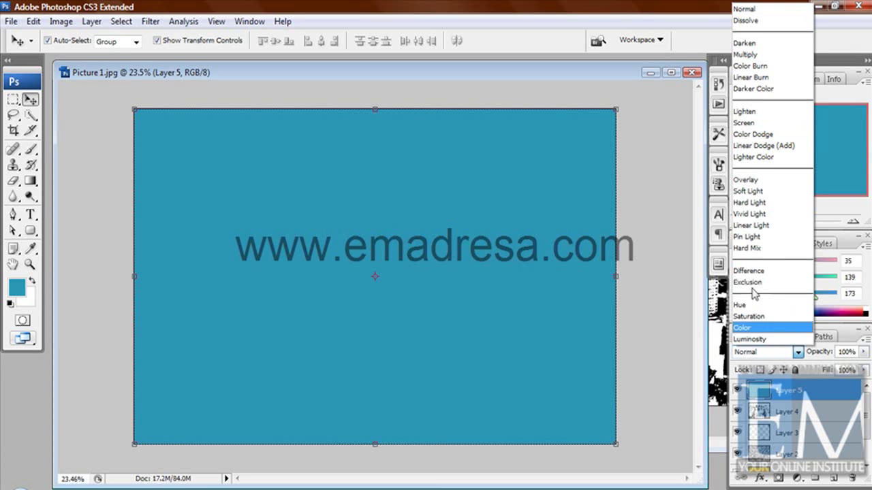
left_click(751, 180)
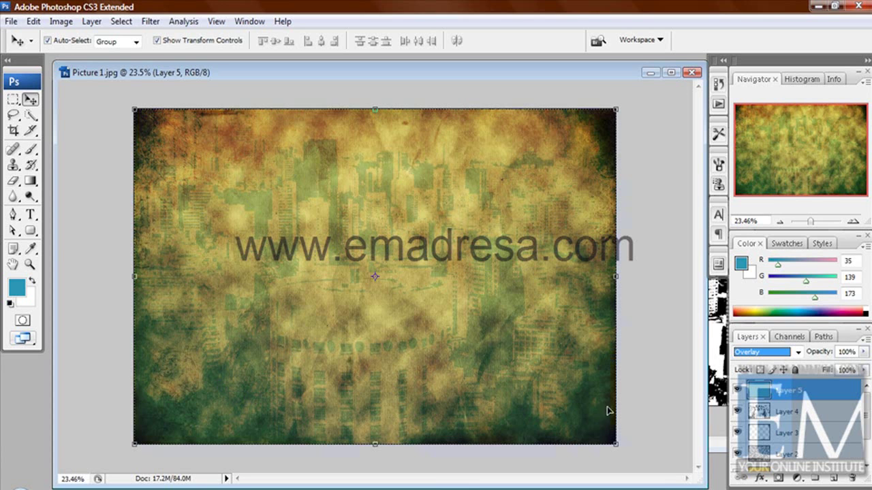
left_click(863, 351)
left_click_drag(862, 368, 828, 370)
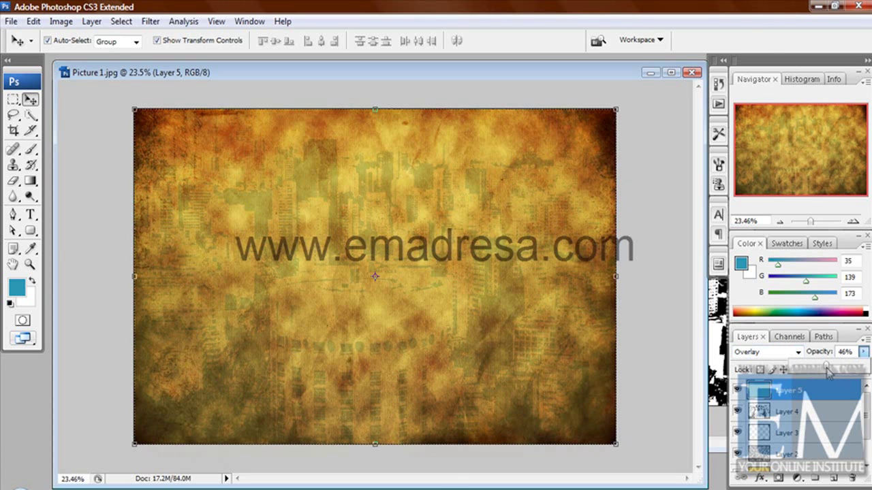
left_click(681, 350)
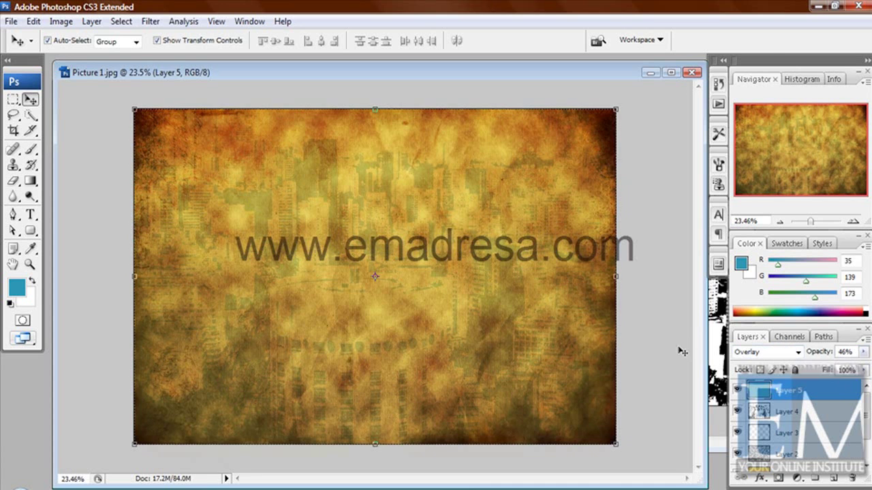
- Toggle Layer 5's visibility to compare the image with and without the blue tint
left_click(737, 390)
left_click(737, 390)
left_click(737, 390)
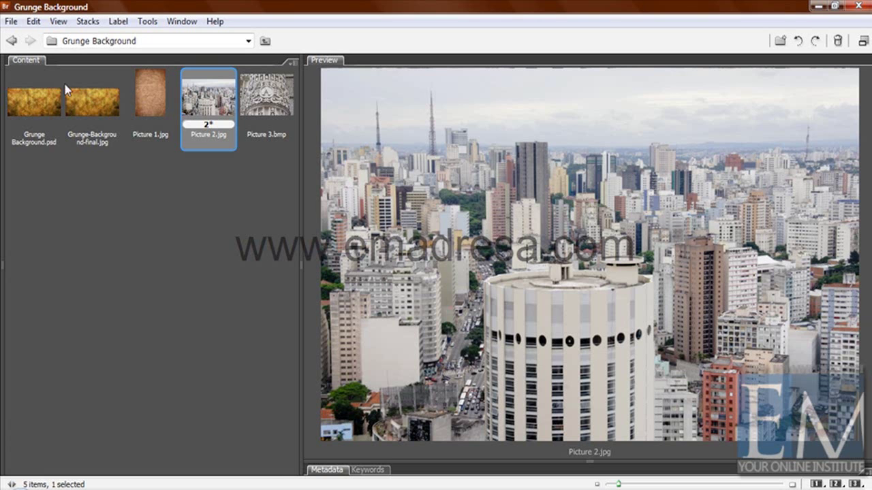
- Select the Grunge-Background-final.jpg thumbnail in Bridge to show it in the Preview panel
left_click(79, 96)
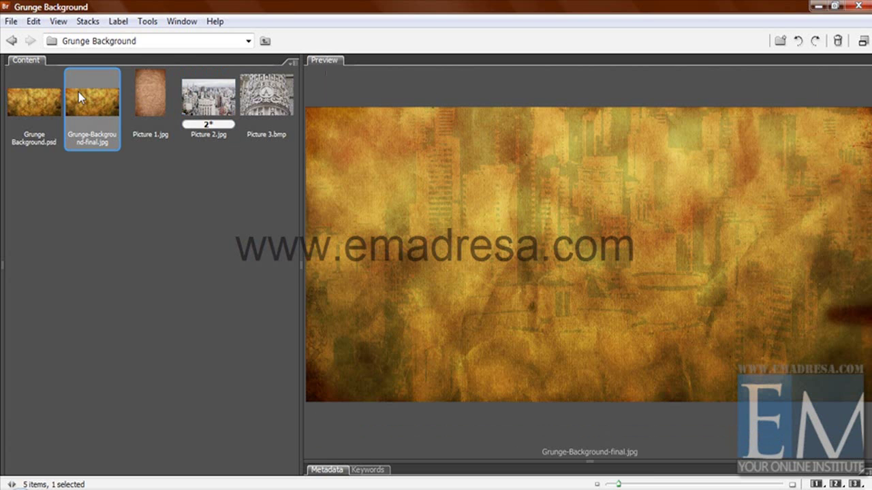